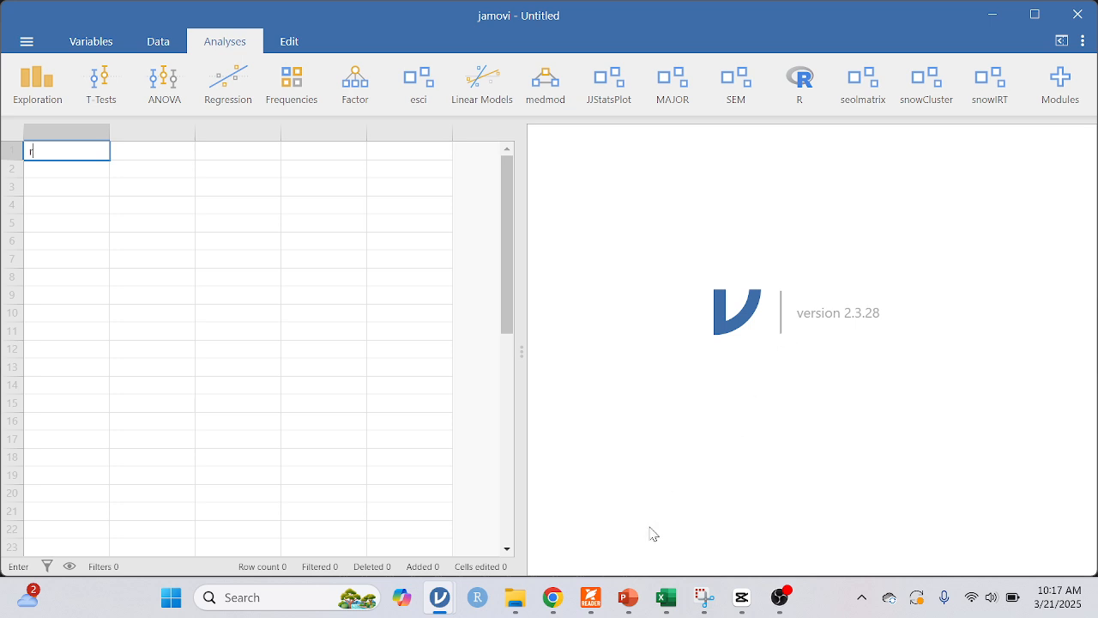
- Switch to Excel to review the item data in the DAta lat CFA workbook, and return to the untitled jamovi window
{"action": "mouse_move", "coordinate": [667, 598]}
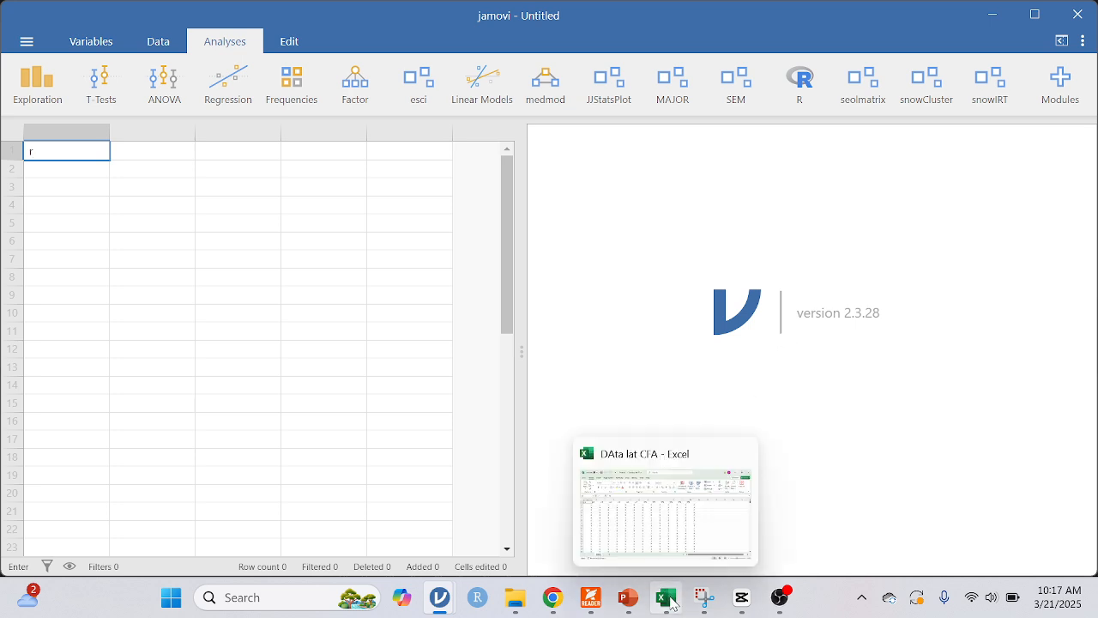
{"action": "left_click", "coordinate": [649, 543]}
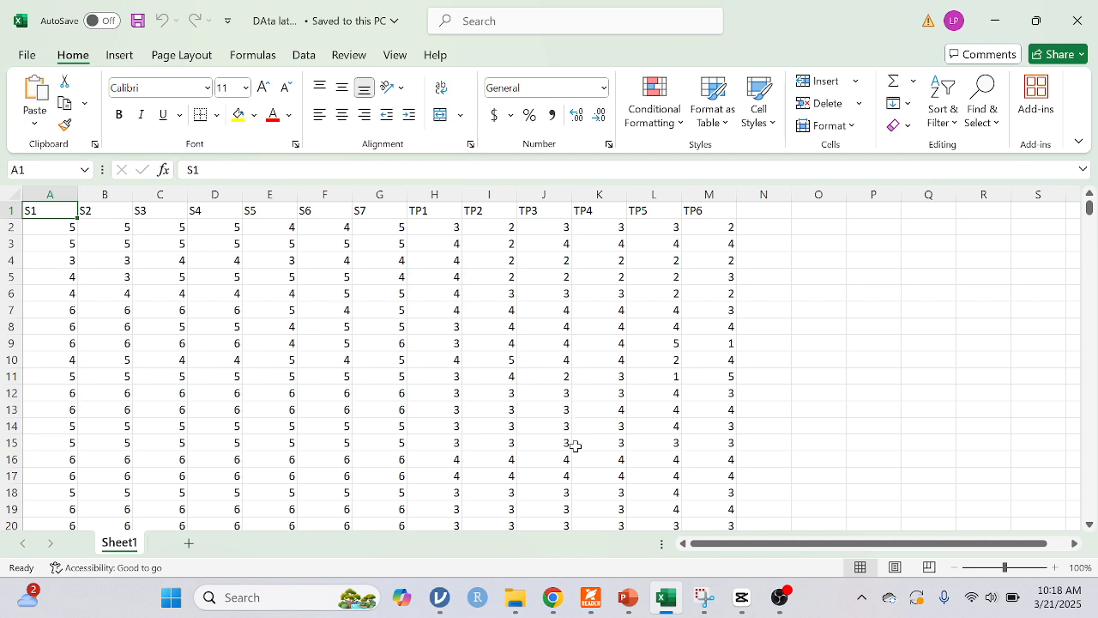
{"action": "mouse_move", "coordinate": [448, 595]}
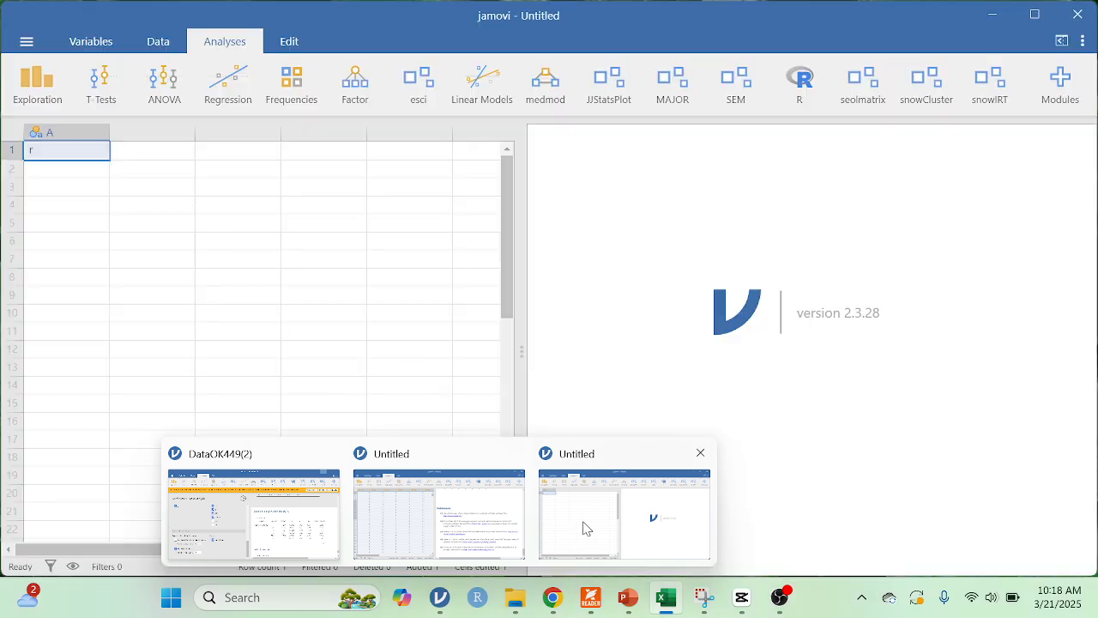
{"action": "left_click", "coordinate": [583, 527]}
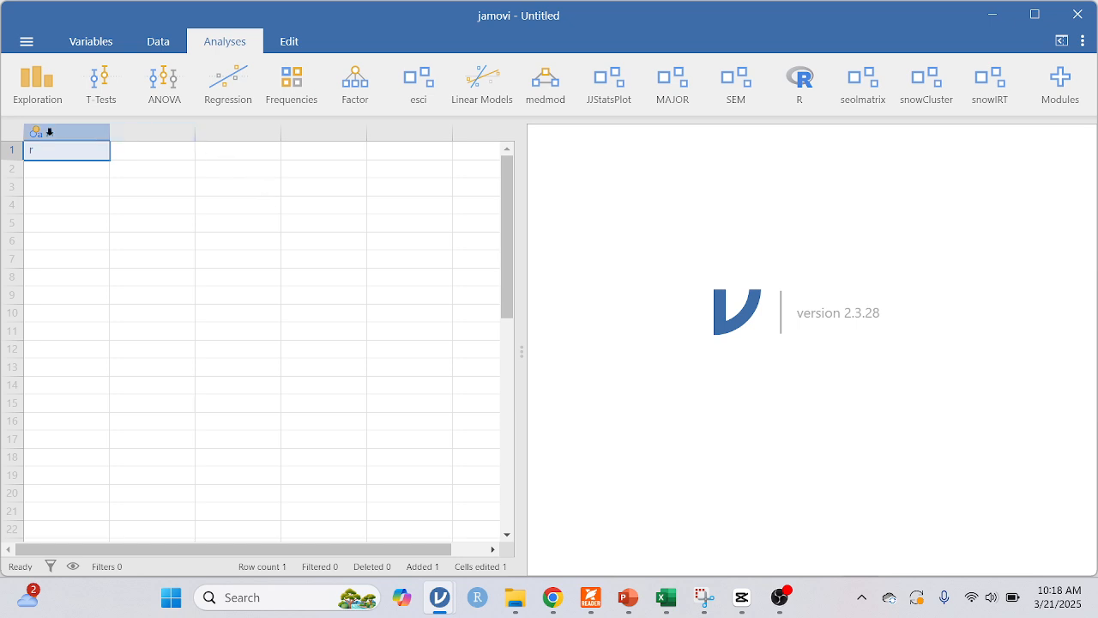
- Delete the stray column A from the otherwise empty data sheet
{"action": "right_click", "coordinate": [48, 131]}
{"action": "left_click", "coordinate": [77, 234]}
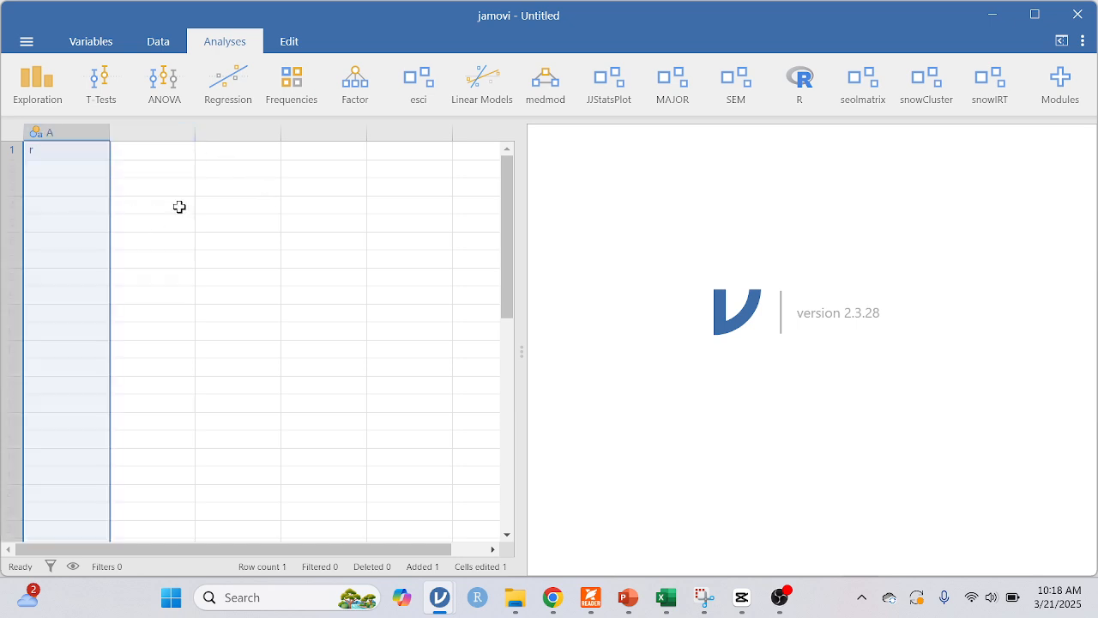
{"action": "left_click", "coordinate": [447, 160]}
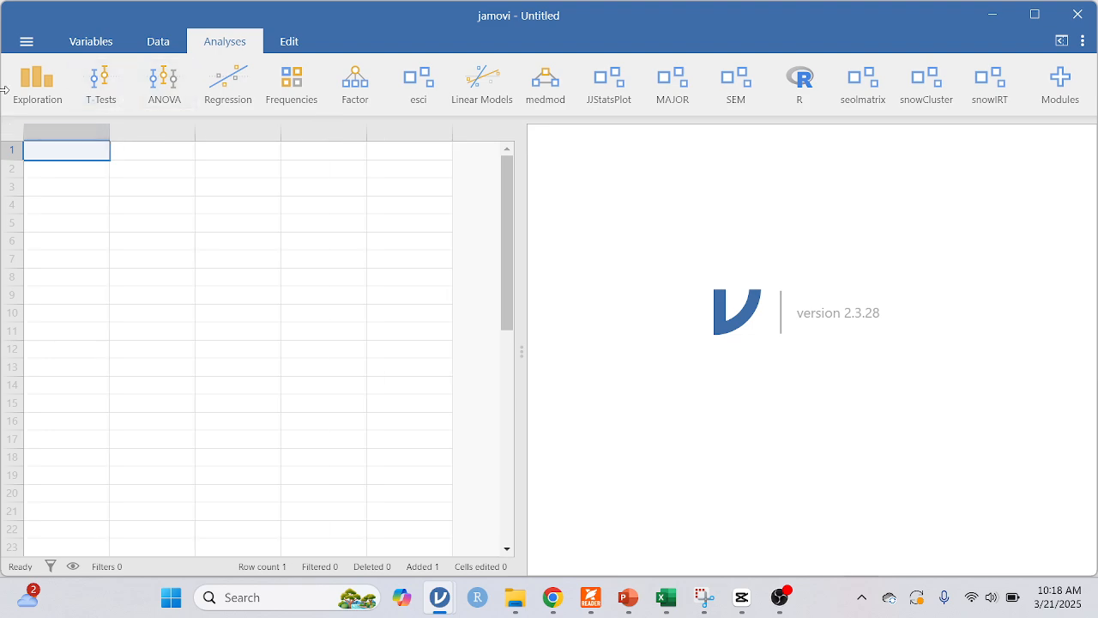
- Import the DAta lat CFA Excel file from the Data (D:) drive using Special Import
{"action": "left_click", "coordinate": [26, 41]}
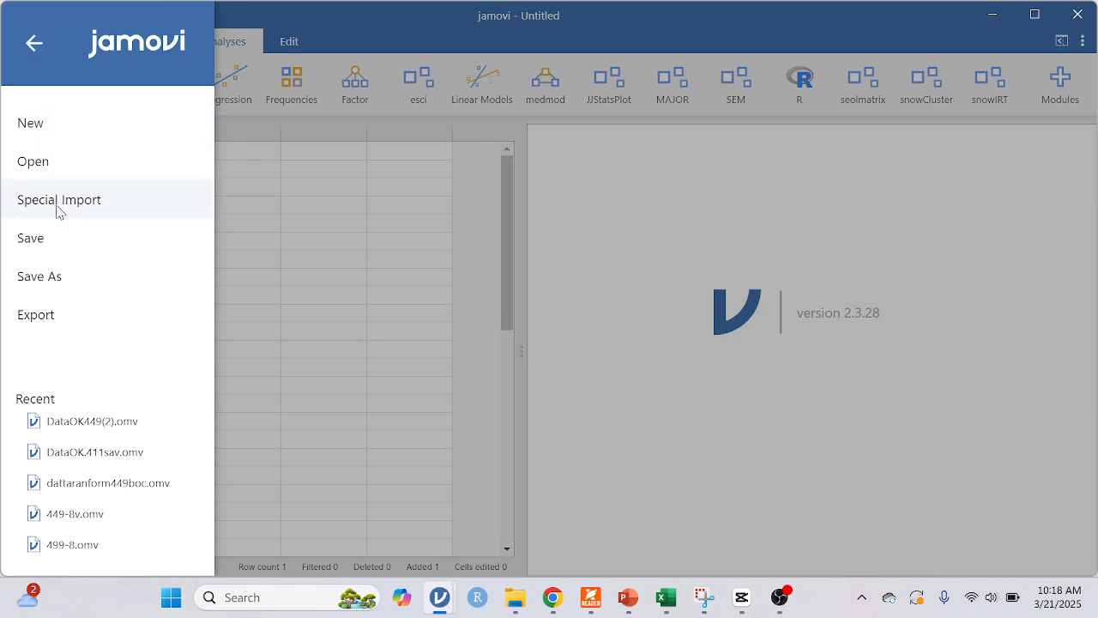
{"action": "left_click", "coordinate": [58, 206]}
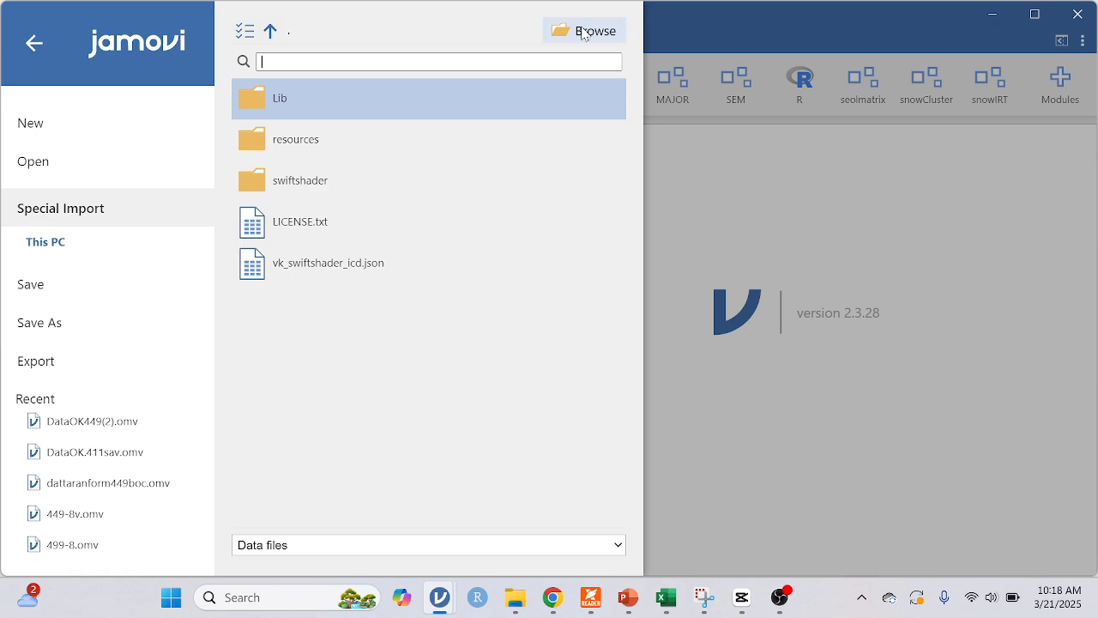
{"action": "left_click", "coordinate": [582, 33]}
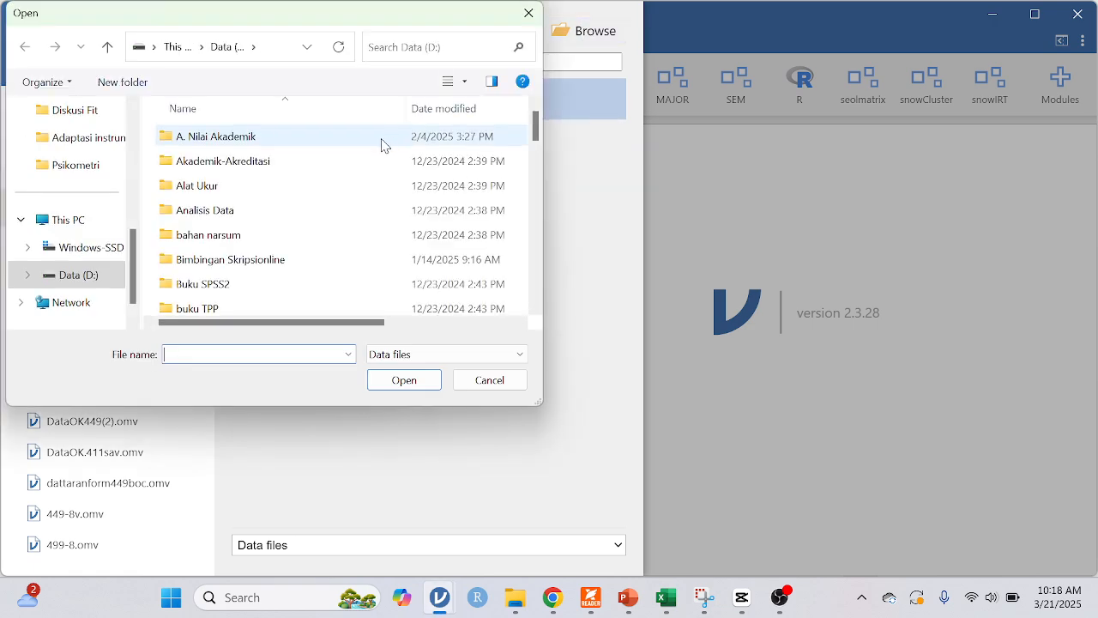
{"action": "left_click", "coordinate": [103, 285]}
{"action": "scroll", "coordinate": [271, 283], "scroll_direction": "down", "scroll_amount": 2}
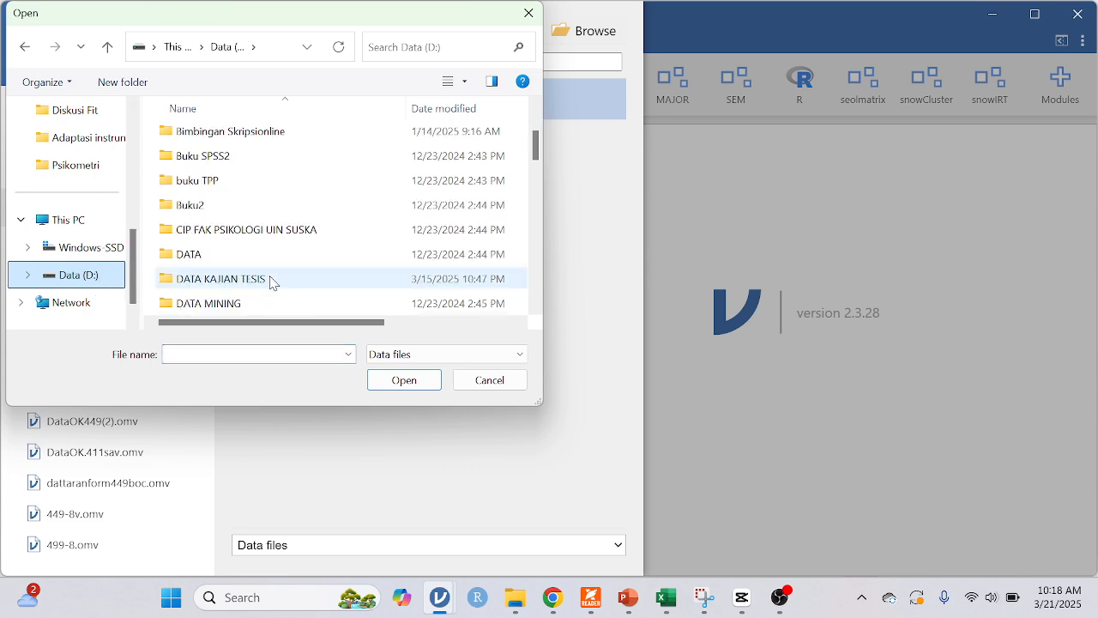
{"action": "scroll", "coordinate": [271, 283], "scroll_direction": "down", "scroll_amount": 10}
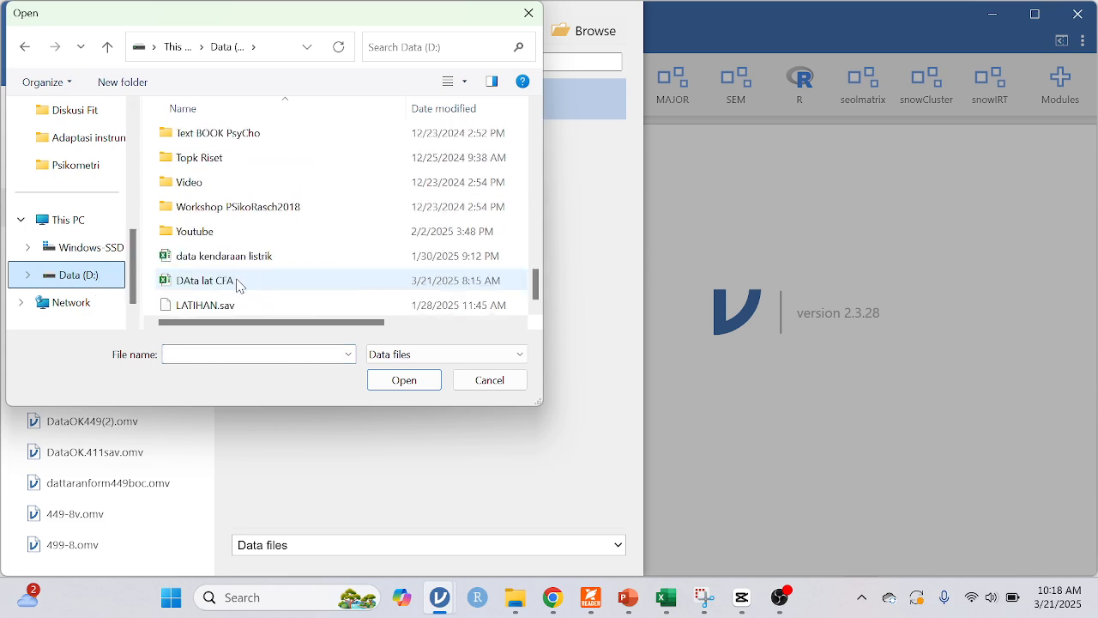
{"action": "double_click", "coordinate": [237, 285]}
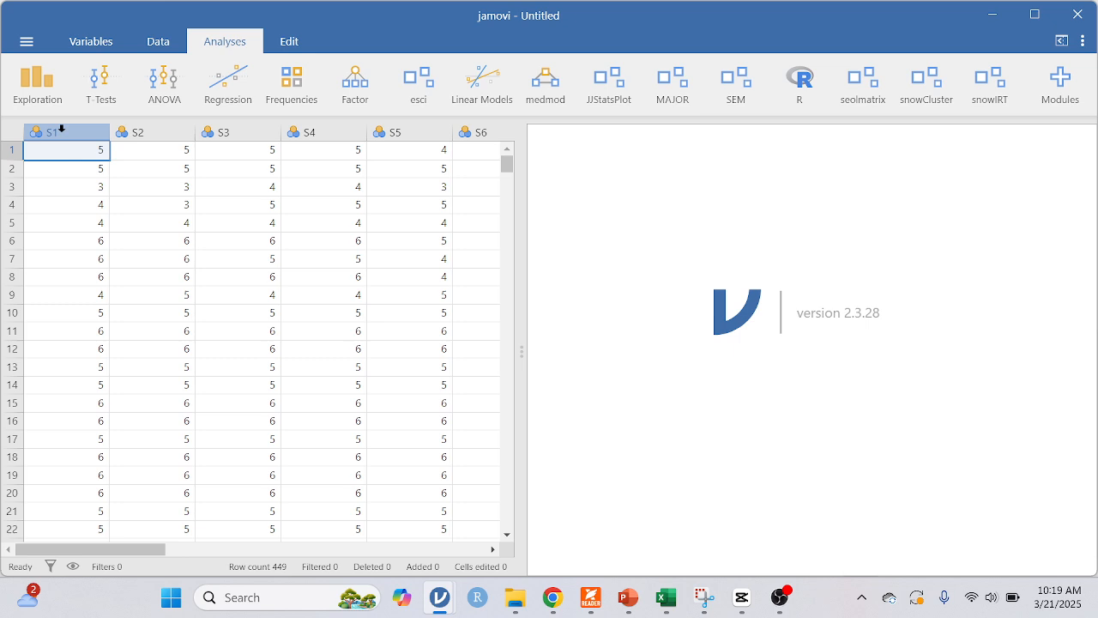
- Set the measure type of all 13 variables, S1 to S7 and TP1 to TP6, to Continuous
{"action": "double_click", "coordinate": [62, 130]}
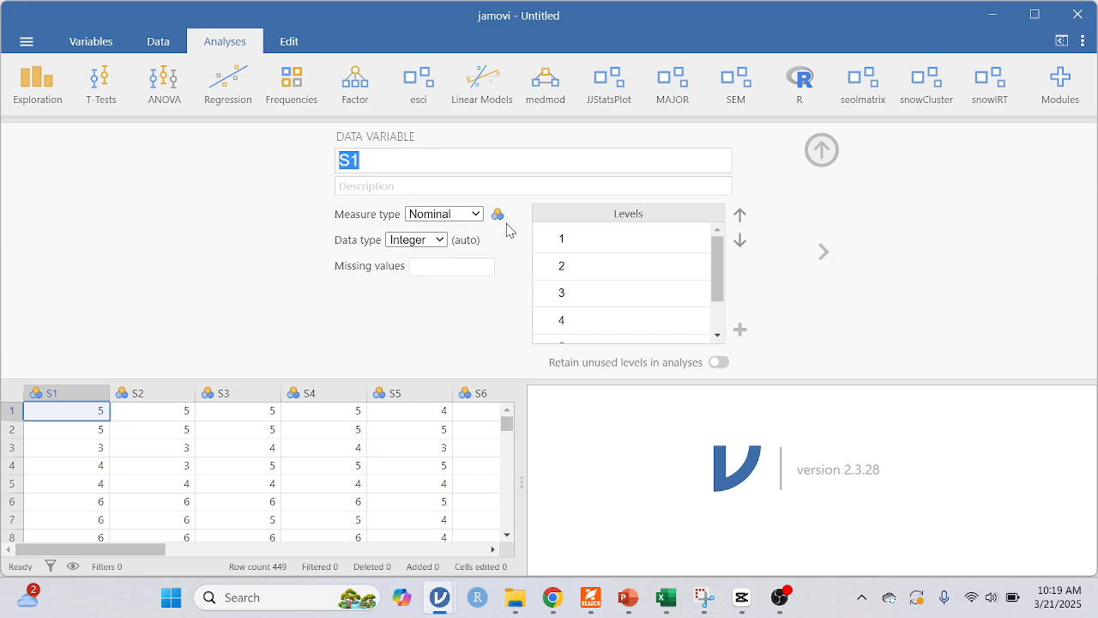
{"action": "left_click", "coordinate": [12, 391]}
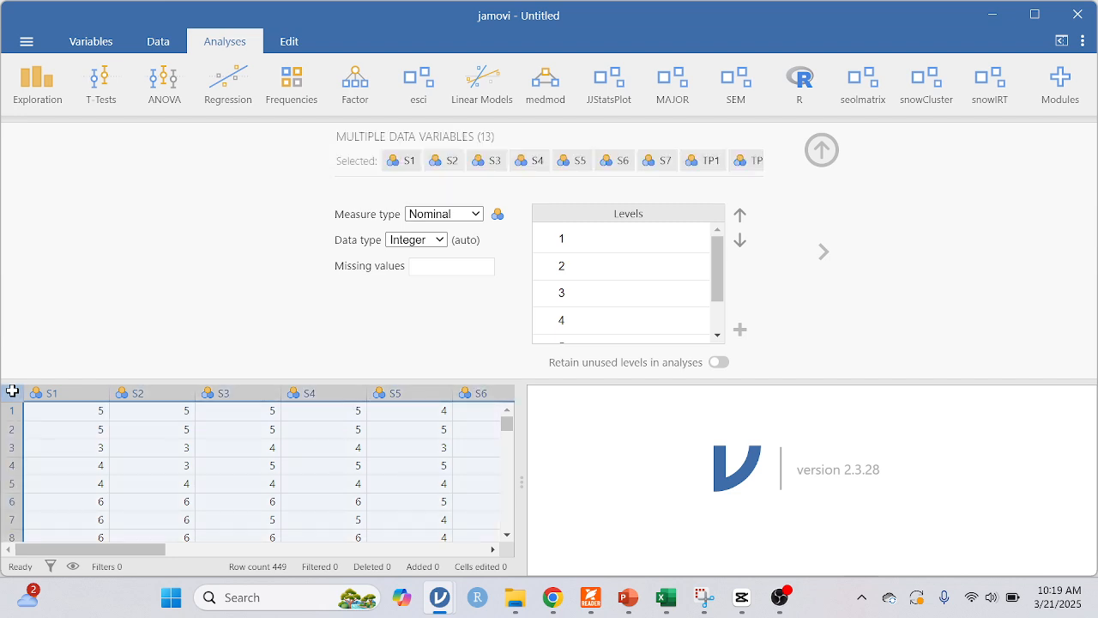
{"action": "left_click", "coordinate": [476, 216]}
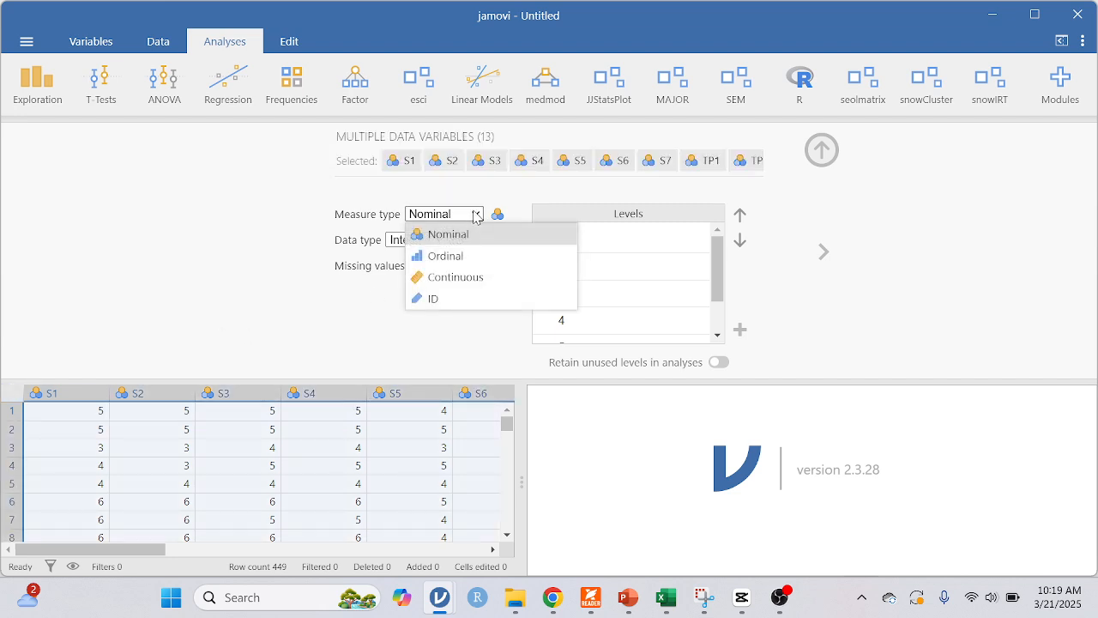
{"action": "left_click", "coordinate": [472, 283]}
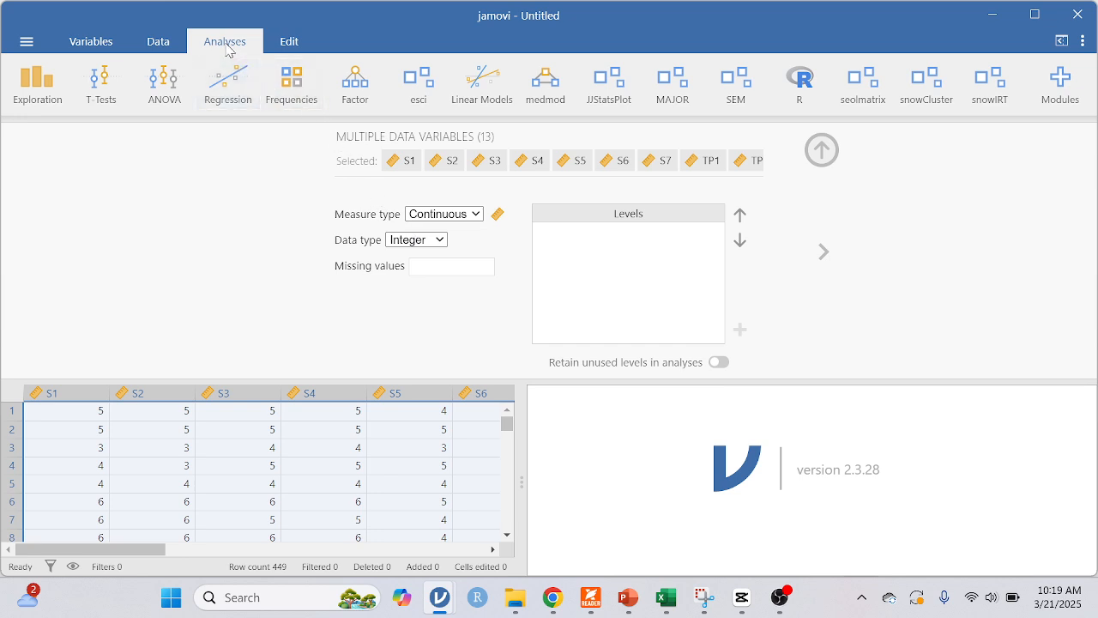
- Create a Confirmatory Factor Analysis and name its first factor Perilaku-lingkungan
{"action": "left_click", "coordinate": [366, 101]}
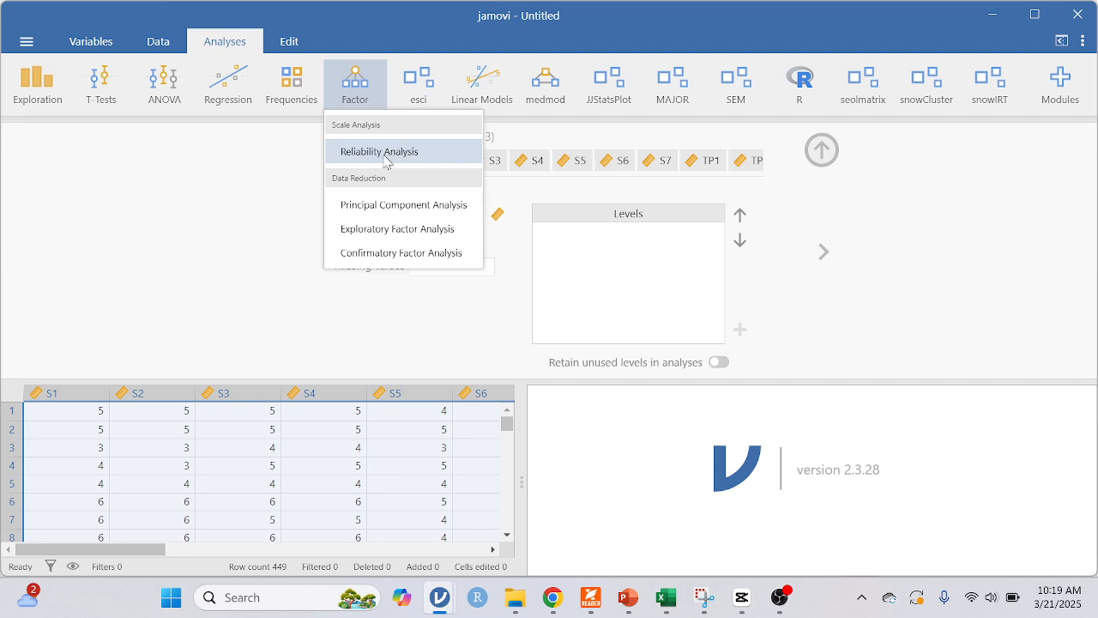
{"action": "left_click", "coordinate": [420, 253]}
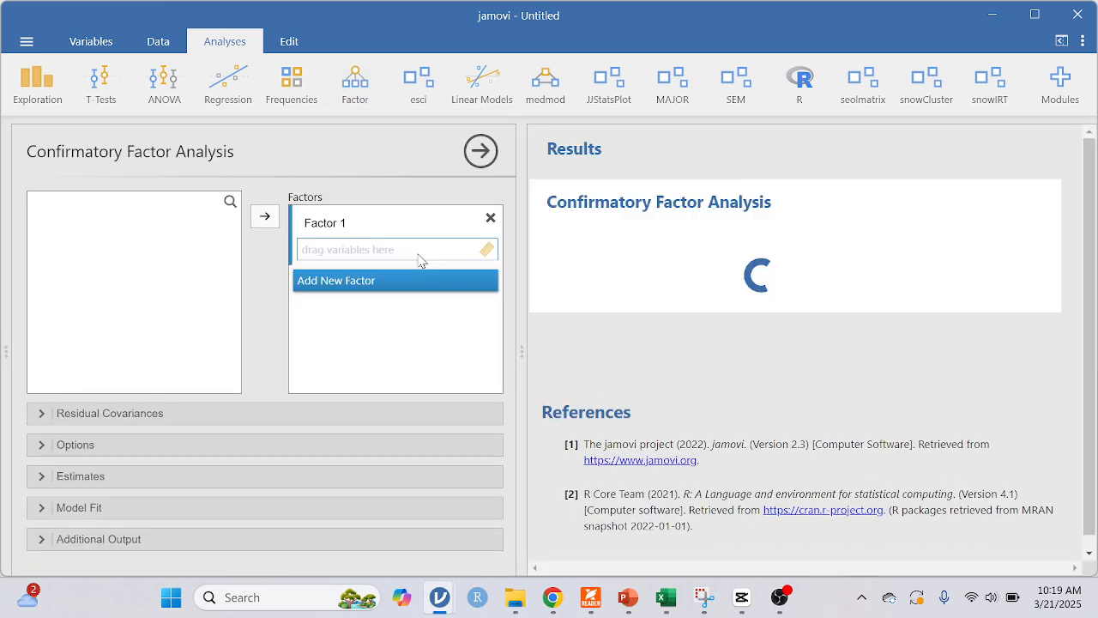
{"action": "left_click", "coordinate": [340, 224]}
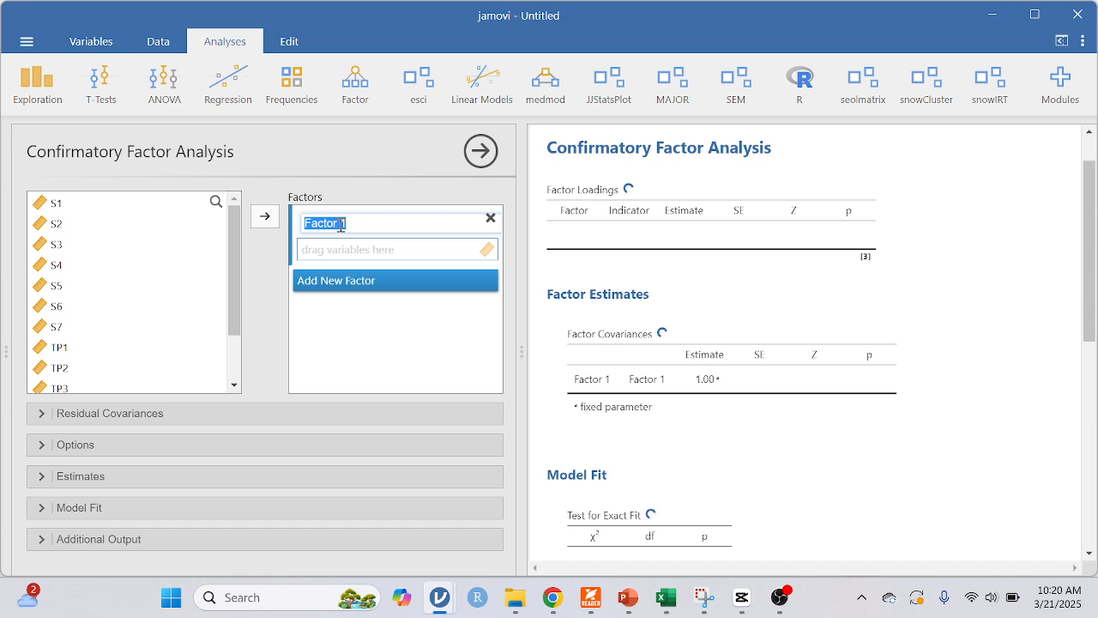
{"action": "type", "text": "Perilak"}
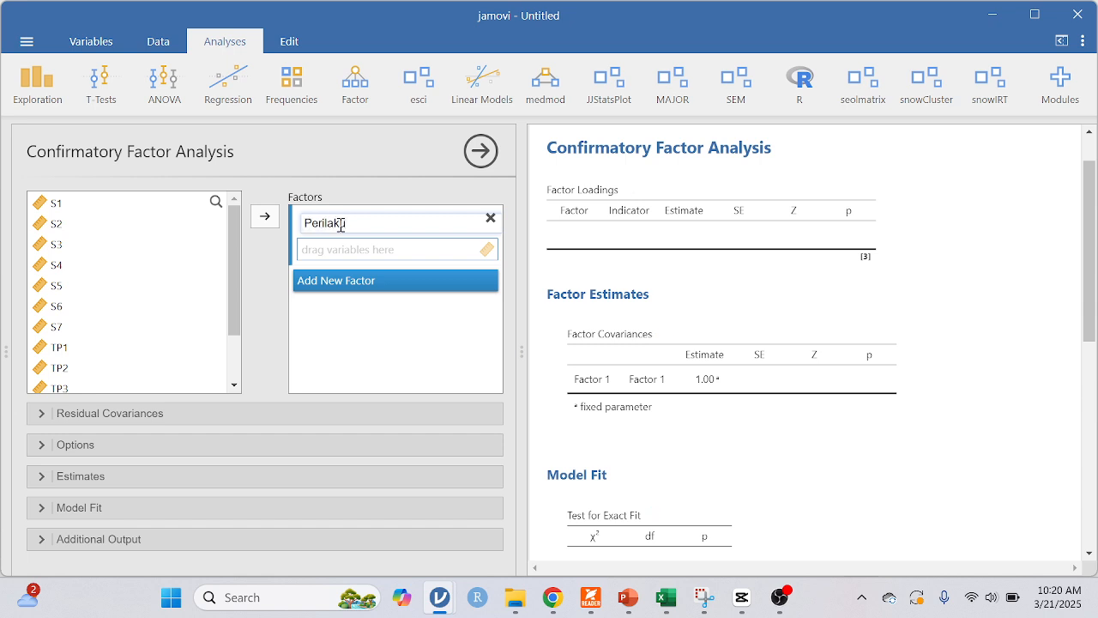
{"action": "type", "text": "u-lingkungan"}
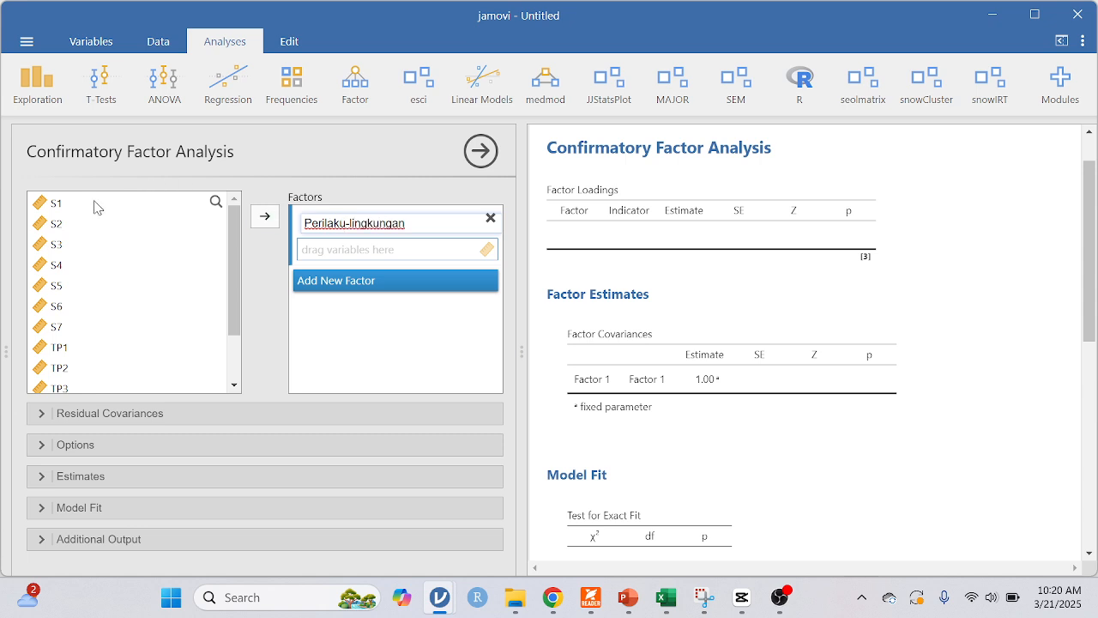
- Assign the variables TP1 through TP6 to the Perilaku-lingkungan factor
{"action": "scroll", "coordinate": [82, 286], "scroll_direction": "down", "scroll_amount": 2}
{"action": "left_click", "coordinate": [58, 283]}
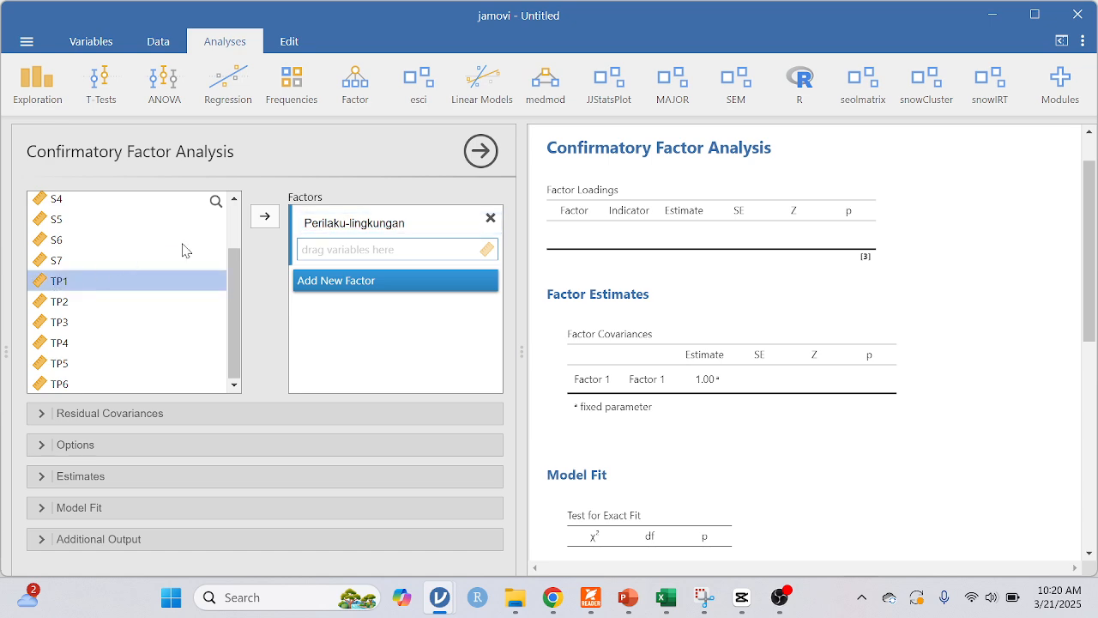
{"action": "left_click", "coordinate": [265, 220]}
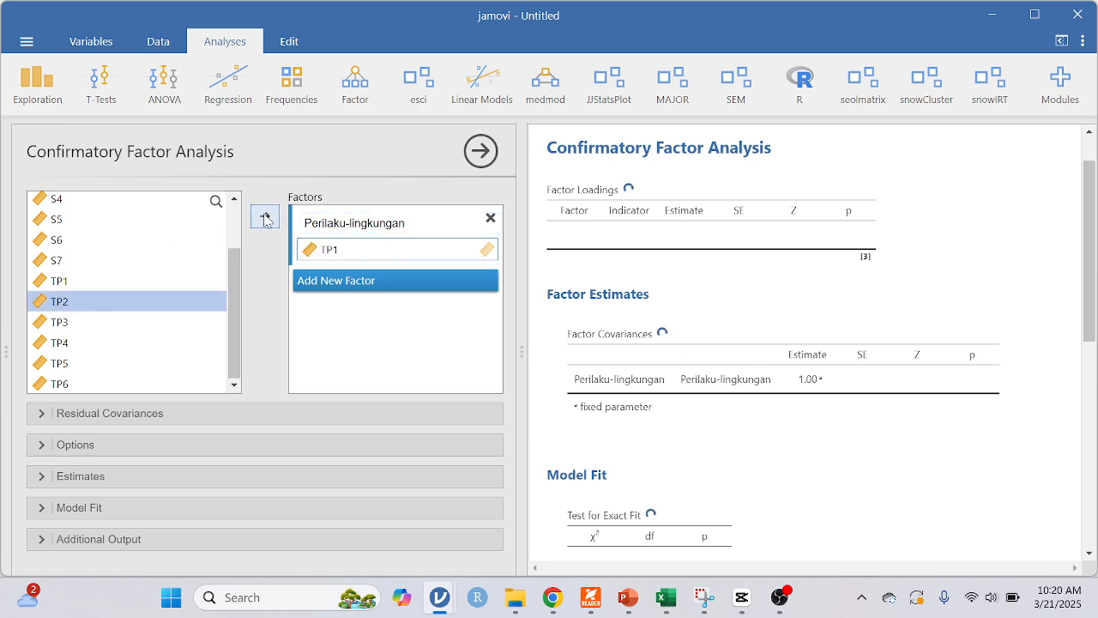
{"action": "left_click", "coordinate": [265, 220]}
{"action": "left_click", "coordinate": [265, 219]}
{"action": "left_click", "coordinate": [265, 219]}
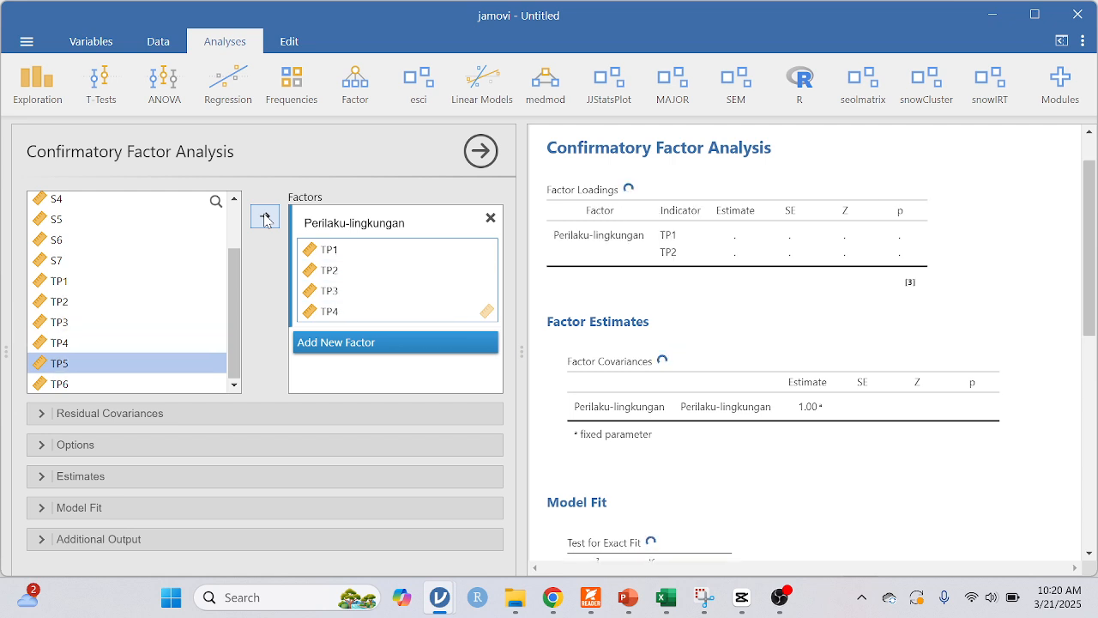
{"action": "left_click", "coordinate": [265, 220]}
{"action": "left_click", "coordinate": [265, 220]}
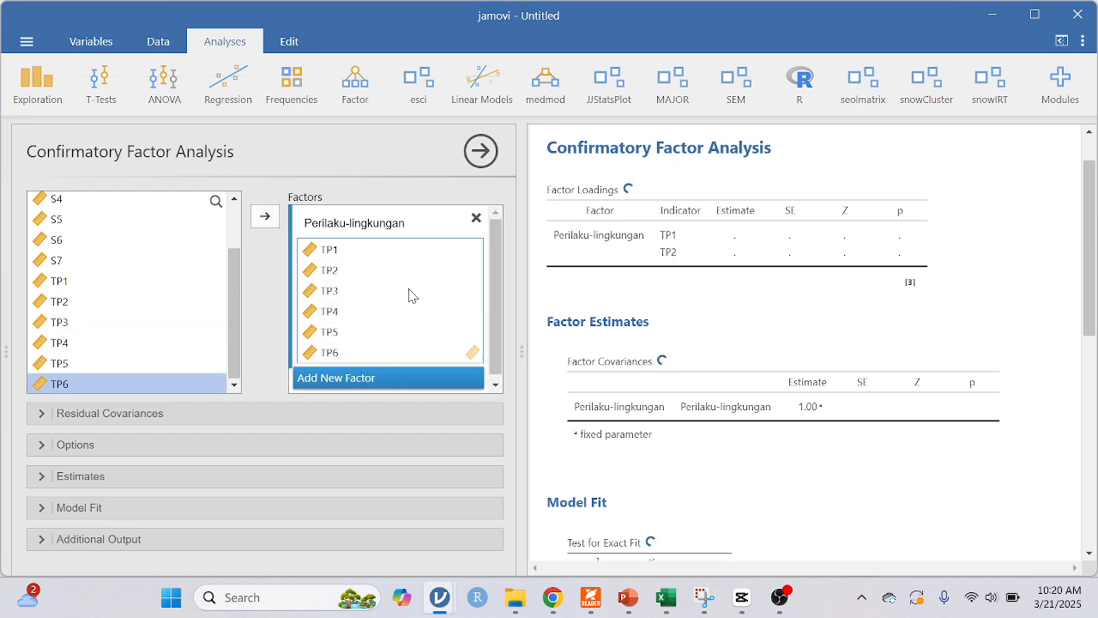
- Include the 95% confidence interval and the standardized estimate in the analysis estimates
{"action": "left_click", "coordinate": [287, 420]}
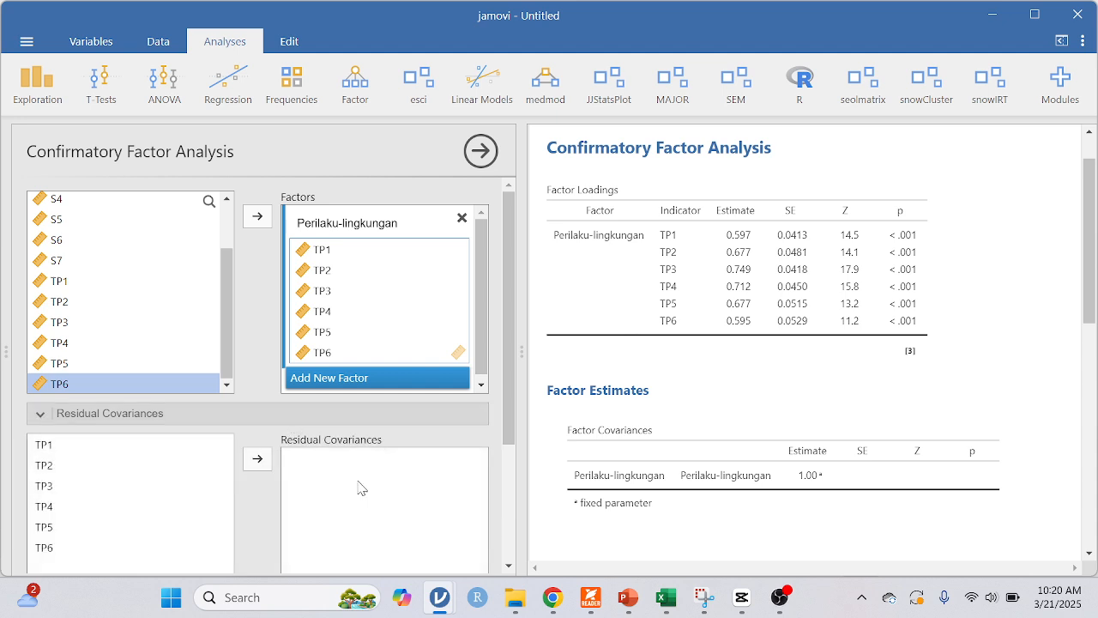
{"action": "scroll", "coordinate": [362, 488], "scroll_direction": "down", "scroll_amount": 3}
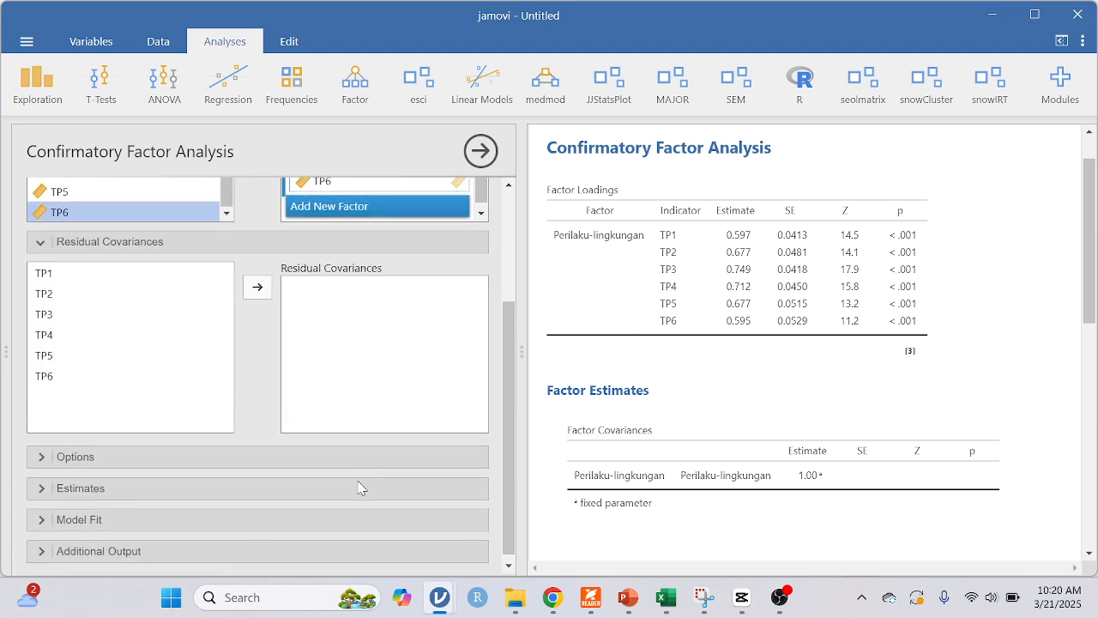
{"action": "left_click", "coordinate": [297, 449]}
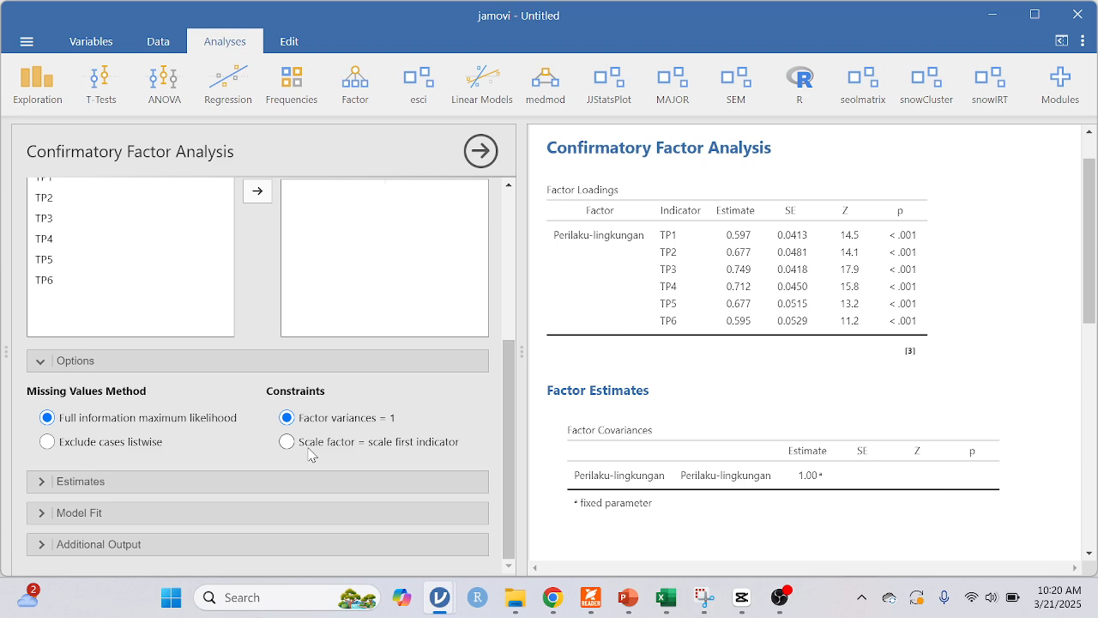
{"action": "left_click", "coordinate": [276, 481]}
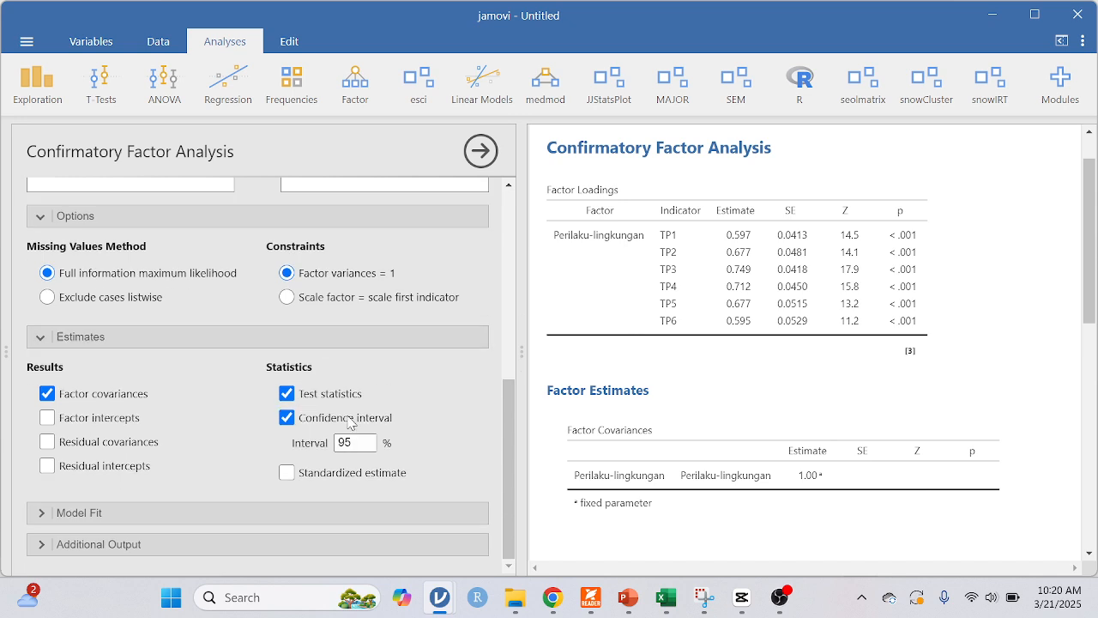
{"action": "left_click", "coordinate": [287, 472]}
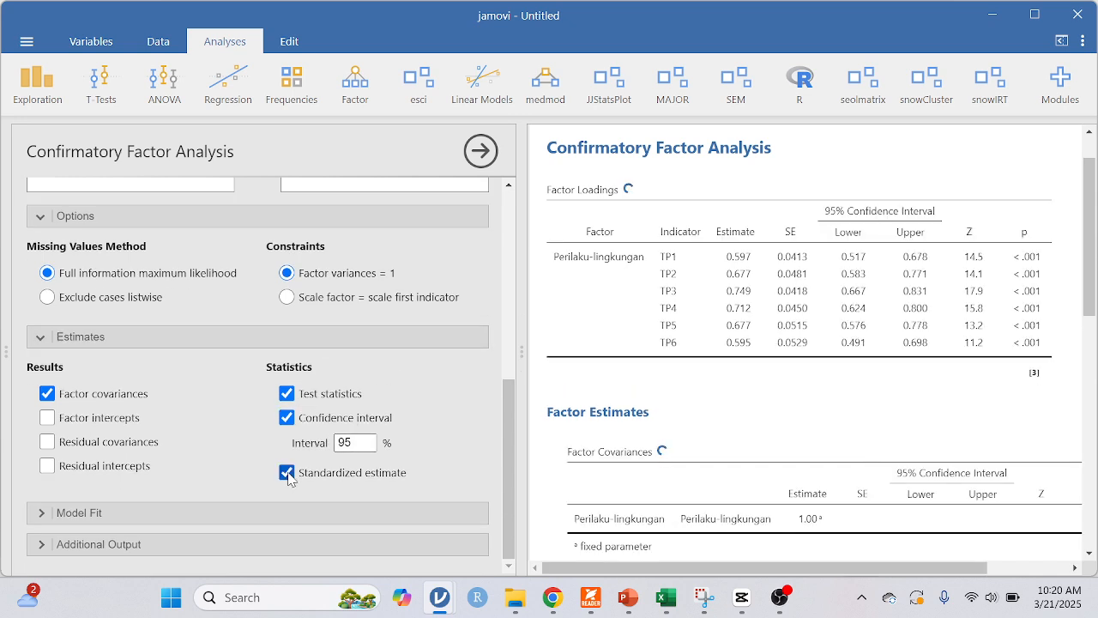
- Add the SRMR fit measure, and include the path diagram and modification indices as additional output
{"action": "left_click", "coordinate": [289, 513]}
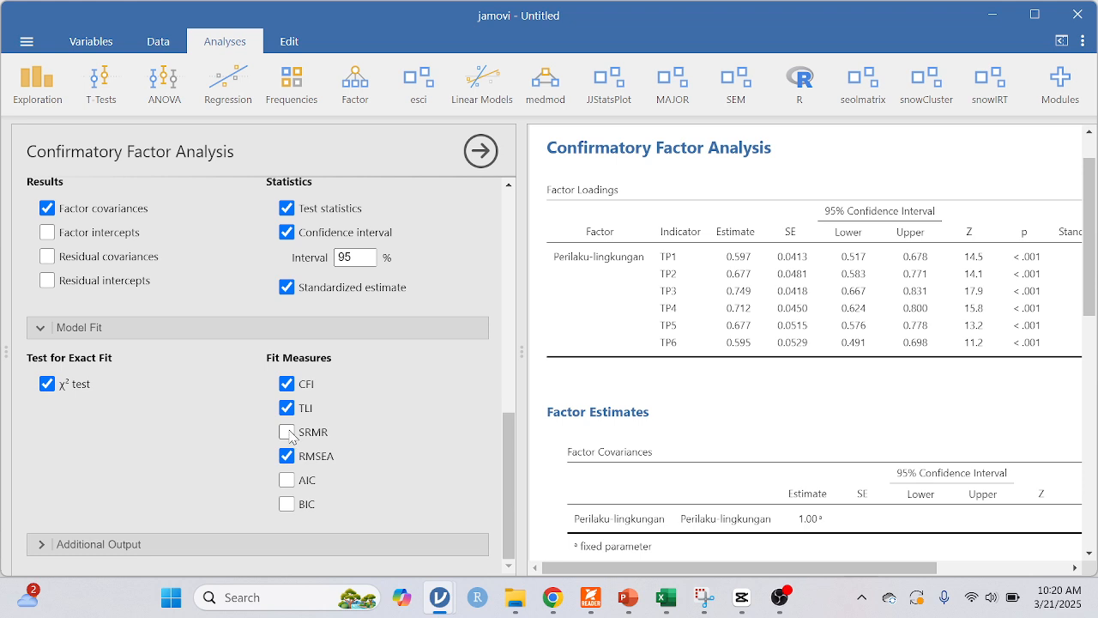
{"action": "left_click", "coordinate": [288, 433]}
{"action": "left_click", "coordinate": [258, 544]}
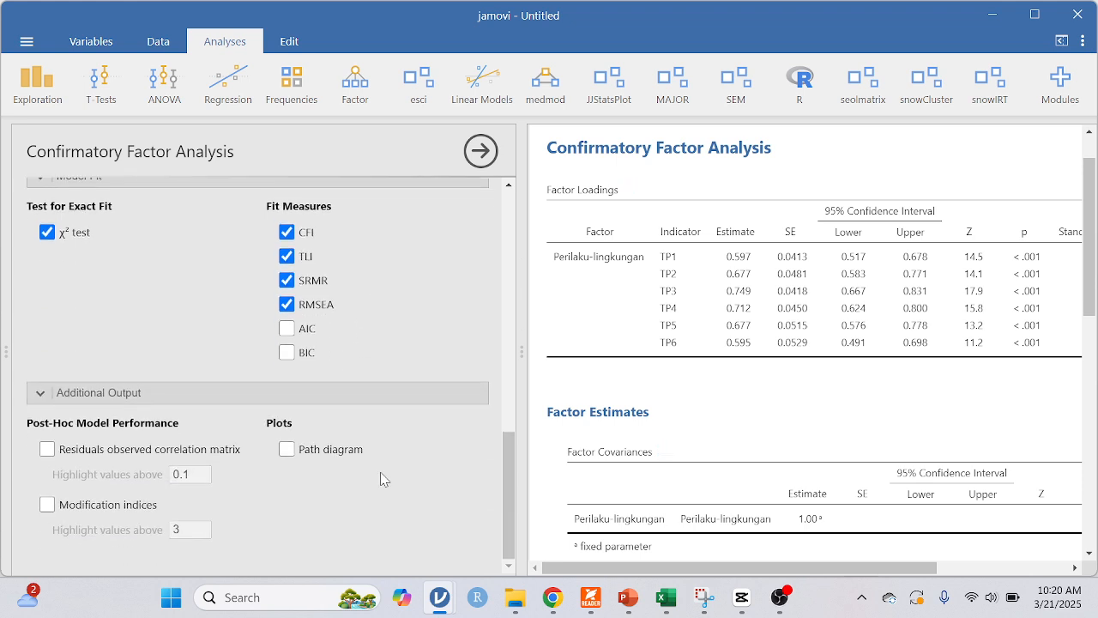
{"action": "left_click", "coordinate": [292, 451]}
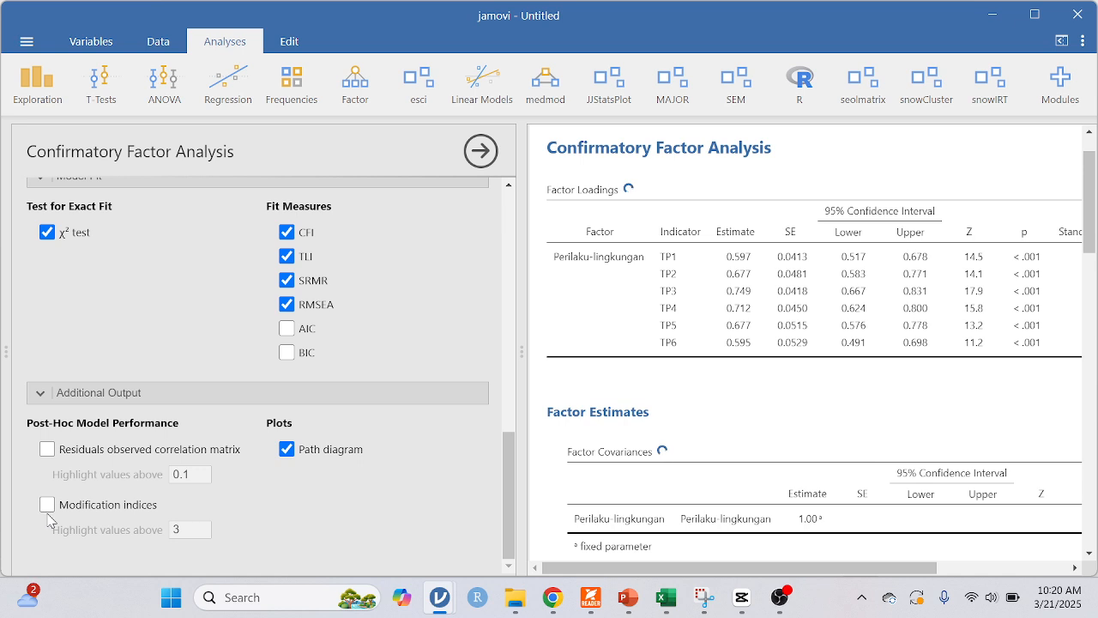
{"action": "left_click", "coordinate": [47, 506]}
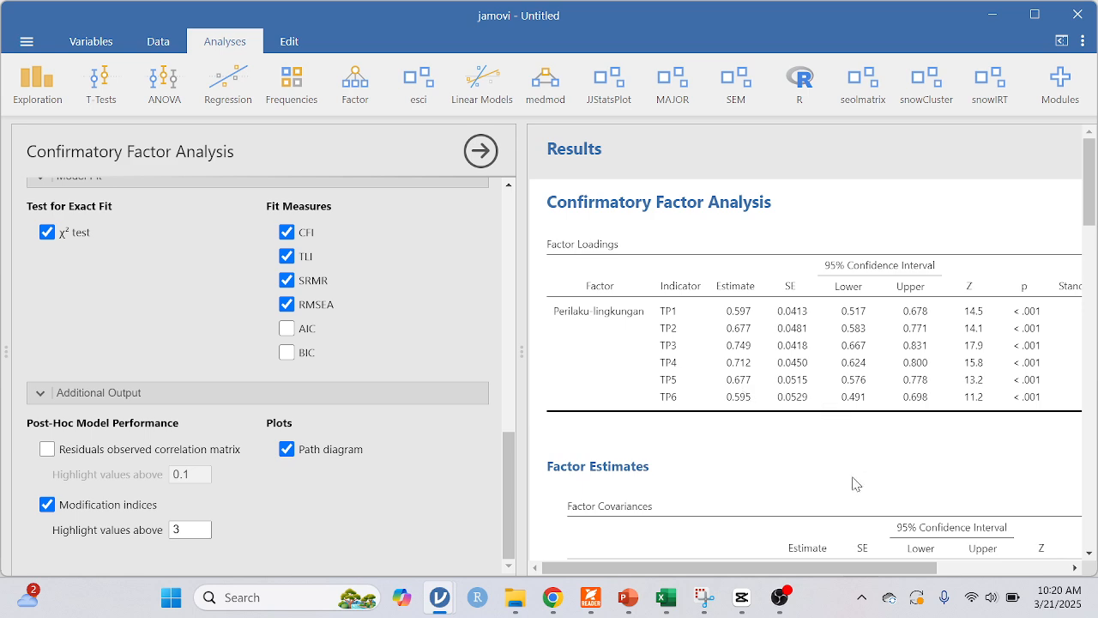
- Examine the Factor Loadings table across to its standardized estimates
{"action": "mouse_move", "coordinate": [832, 571]}
{"action": "left_mouse_down"}
{"action": "mouse_move", "coordinate": [847, 573]}
{"action": "mouse_move", "coordinate": [812, 568]}
{"action": "left_mouse_up"}
{"action": "left_click_drag", "start_coordinate": [764, 569], "coordinate": [809, 569]}
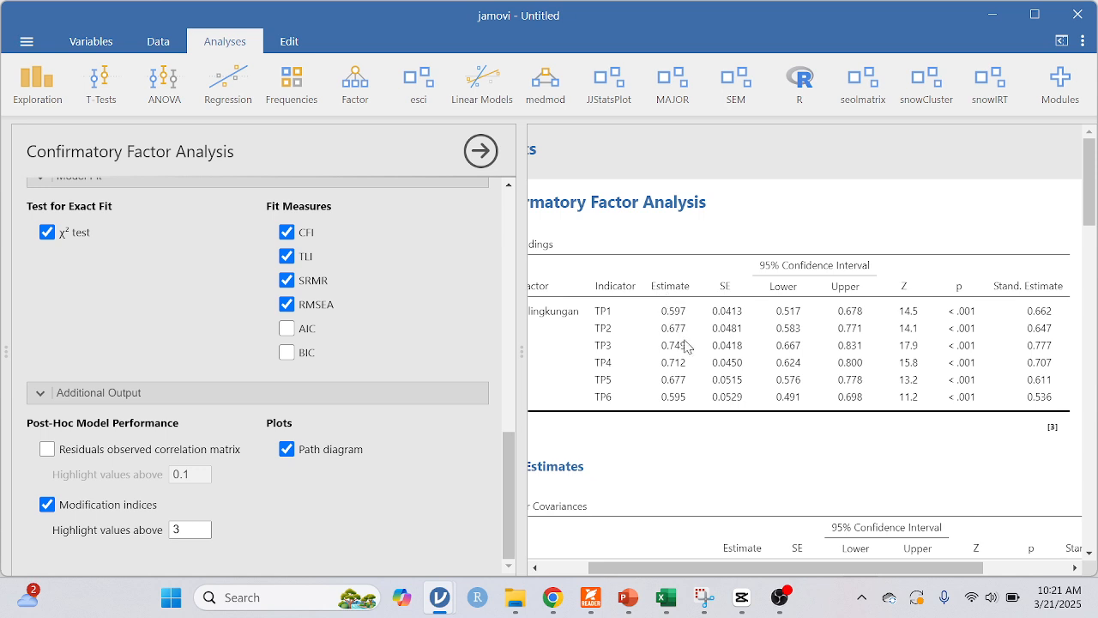
- Compare the TP1–TP6 estimates, confidence intervals and standardized estimates in the Factor Loadings table, and check the Factor Covariances below
{"action": "left_click_drag", "start_coordinate": [745, 568], "coordinate": [838, 573]}
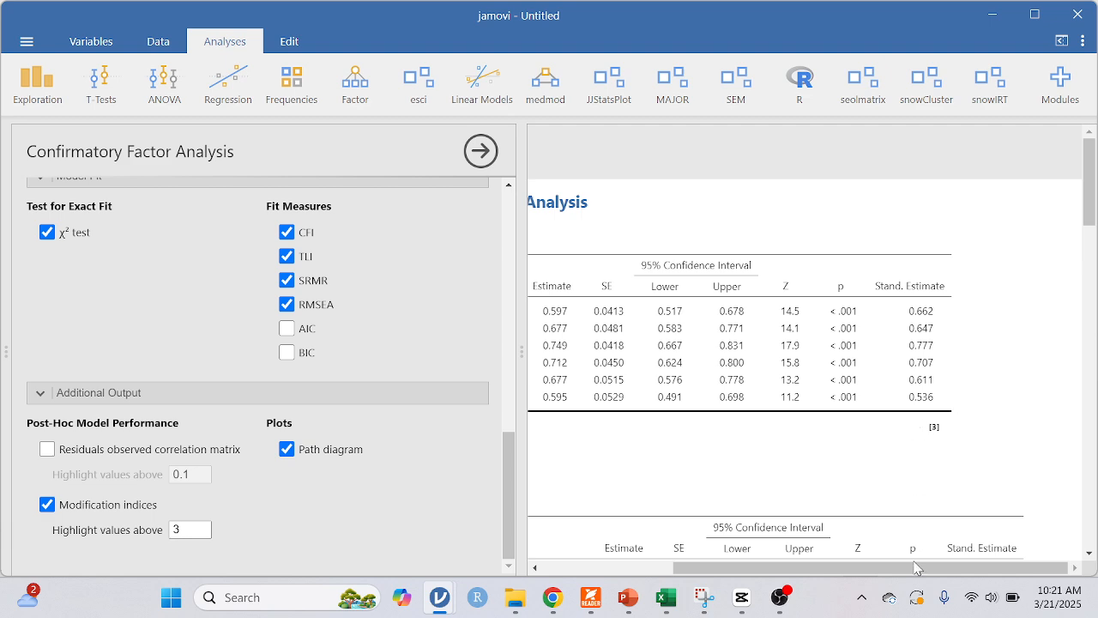
{"action": "left_click_drag", "start_coordinate": [915, 572], "coordinate": [888, 577]}
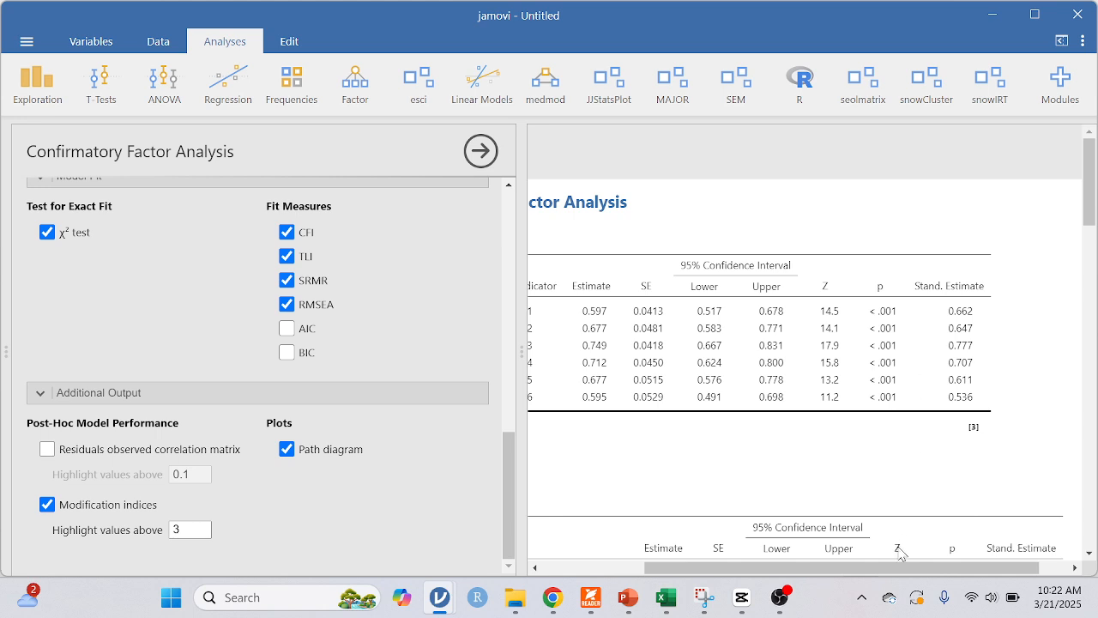
{"action": "left_click_drag", "start_coordinate": [899, 570], "coordinate": [842, 580]}
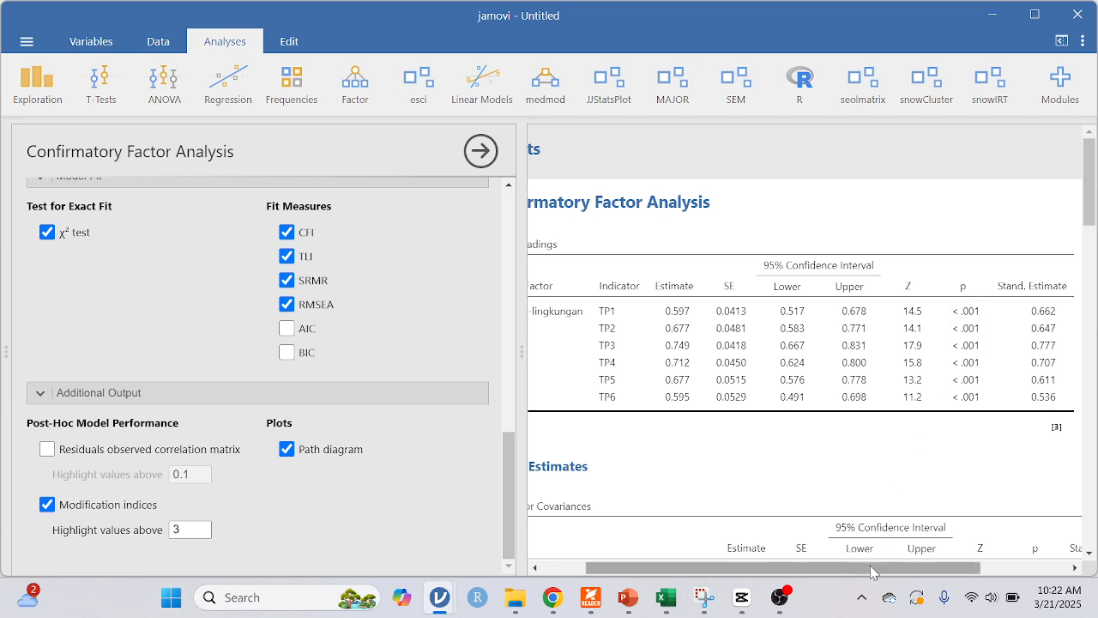
{"action": "scroll", "coordinate": [825, 420], "scroll_direction": "down", "scroll_amount": 1}
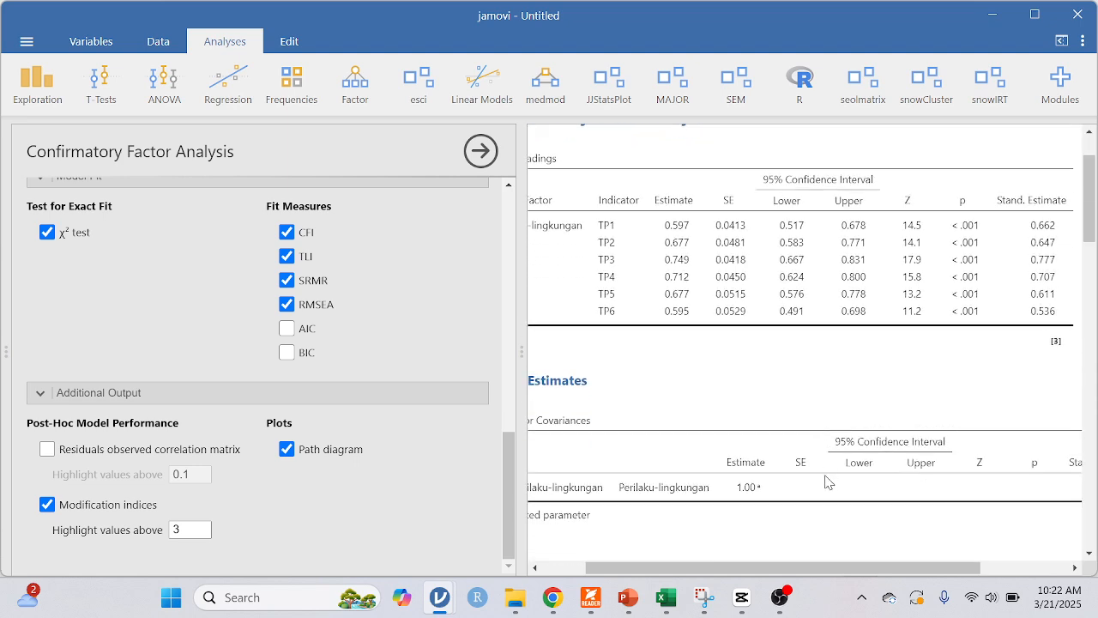
{"action": "left_click_drag", "start_coordinate": [828, 571], "coordinate": [794, 573]}
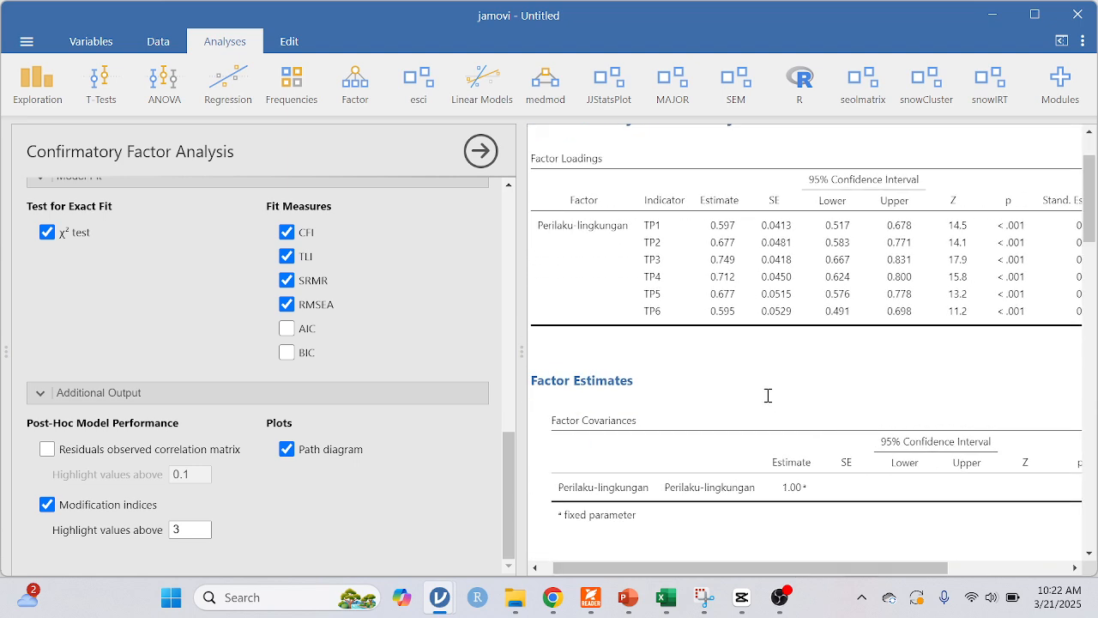
{"action": "scroll", "coordinate": [765, 393], "scroll_direction": "up", "scroll_amount": 1}
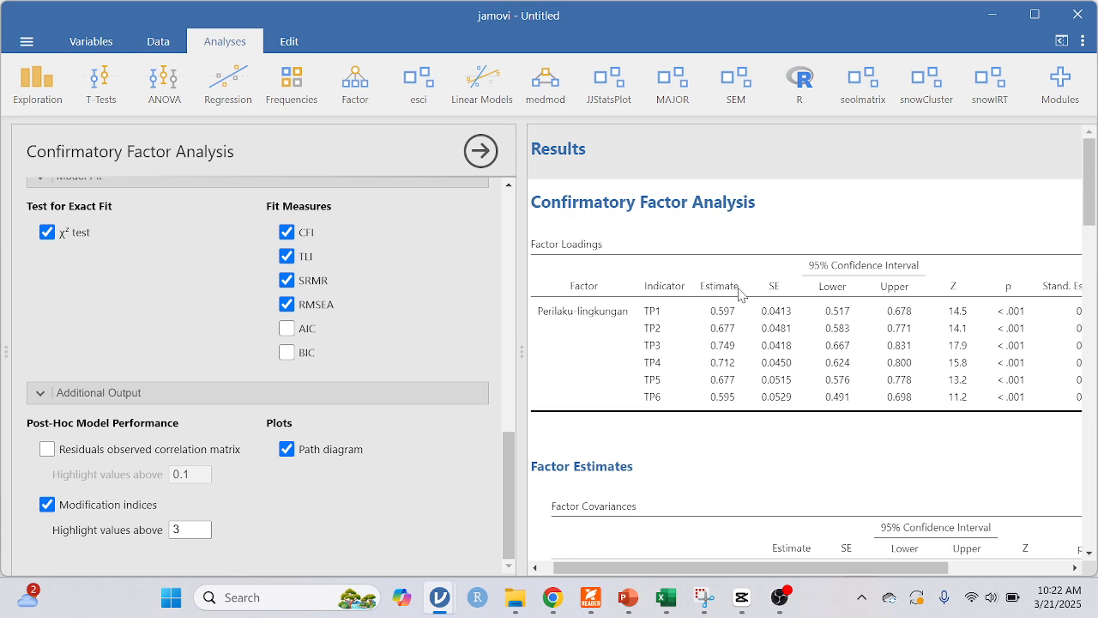
- Examine the Model Fit results, covering the chi-square exact-fit test and the CFI, TLI, SRMR and RMSEA measures
{"action": "scroll", "coordinate": [742, 295], "scroll_direction": "down", "scroll_amount": 2}
{"action": "scroll", "coordinate": [742, 295], "scroll_direction": "down", "scroll_amount": 2}
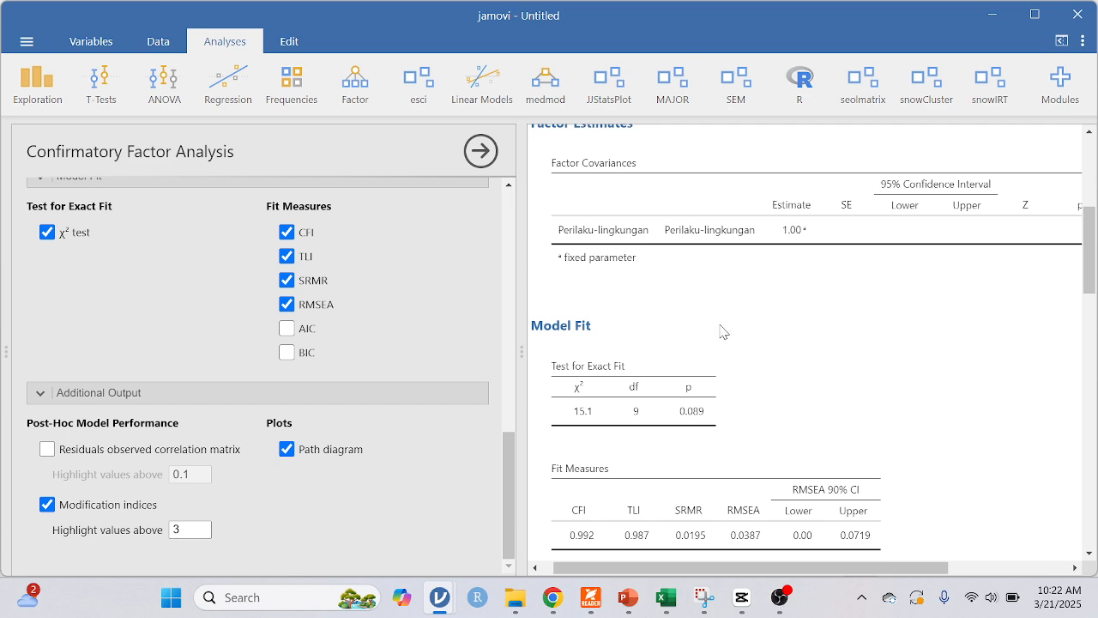
{"action": "scroll", "coordinate": [725, 330], "scroll_direction": "down", "scroll_amount": 1}
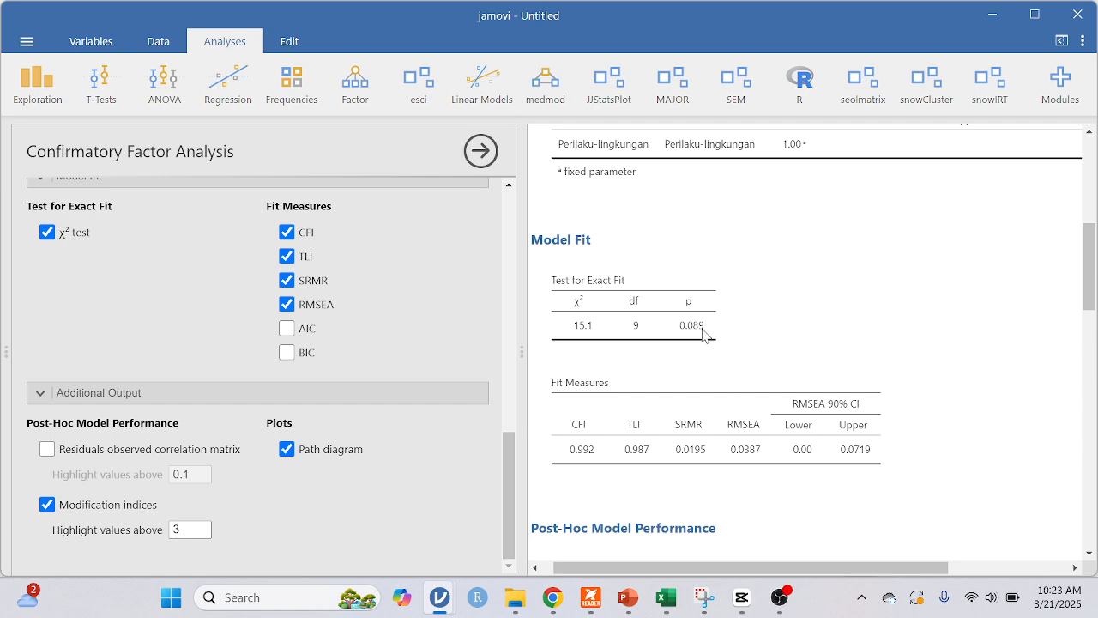
{"action": "scroll", "coordinate": [703, 335], "scroll_direction": "down", "scroll_amount": 2}
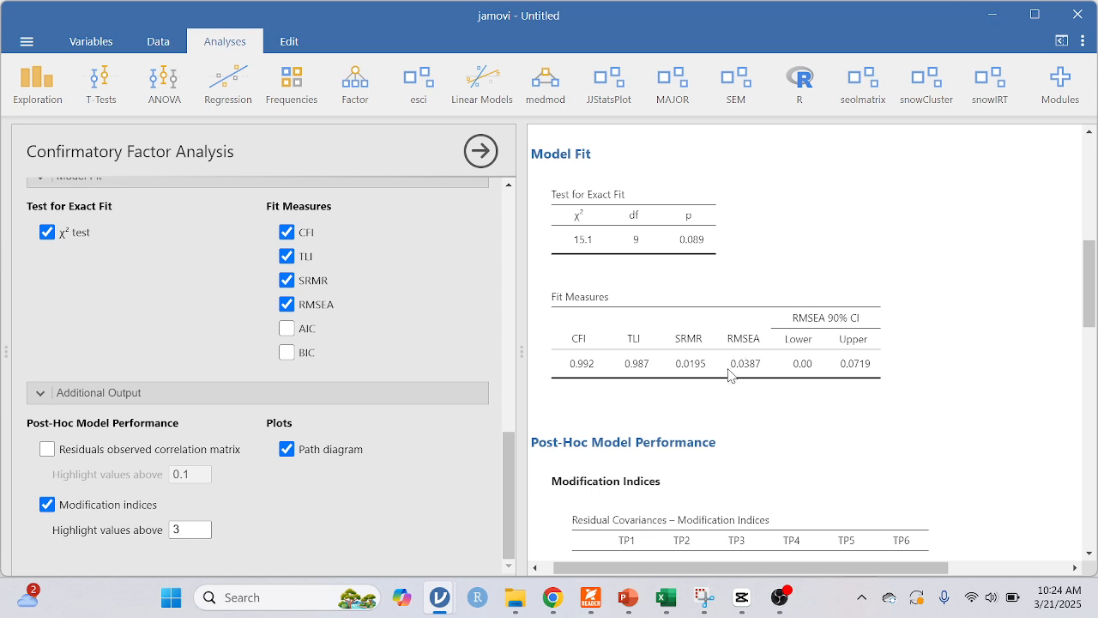
{"action": "mouse_move", "coordinate": [627, 598]}
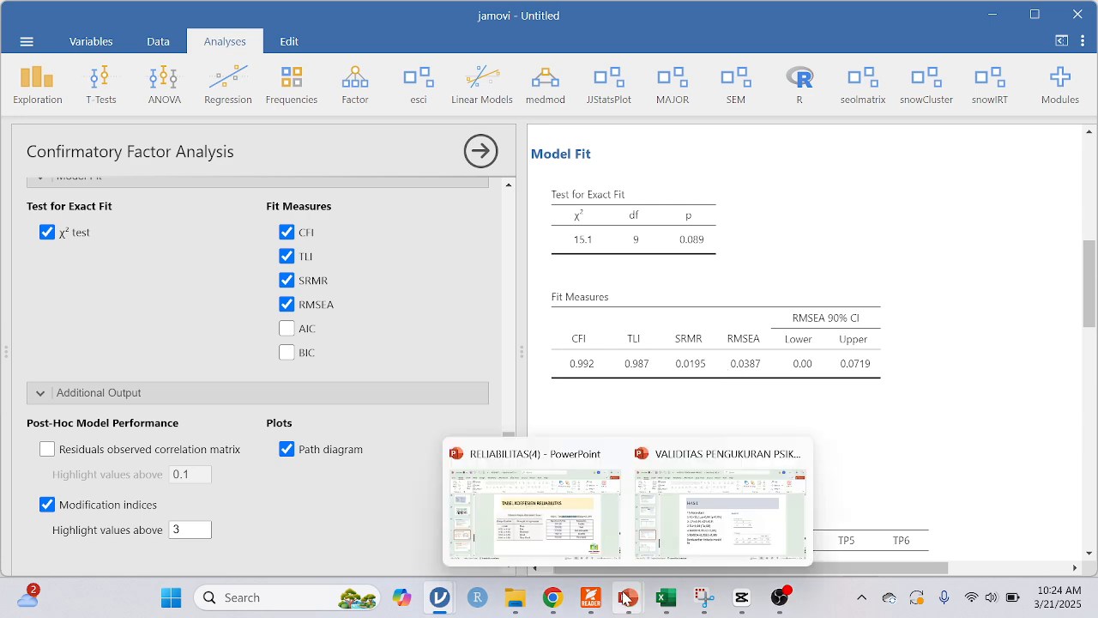
{"action": "left_click", "coordinate": [566, 541]}
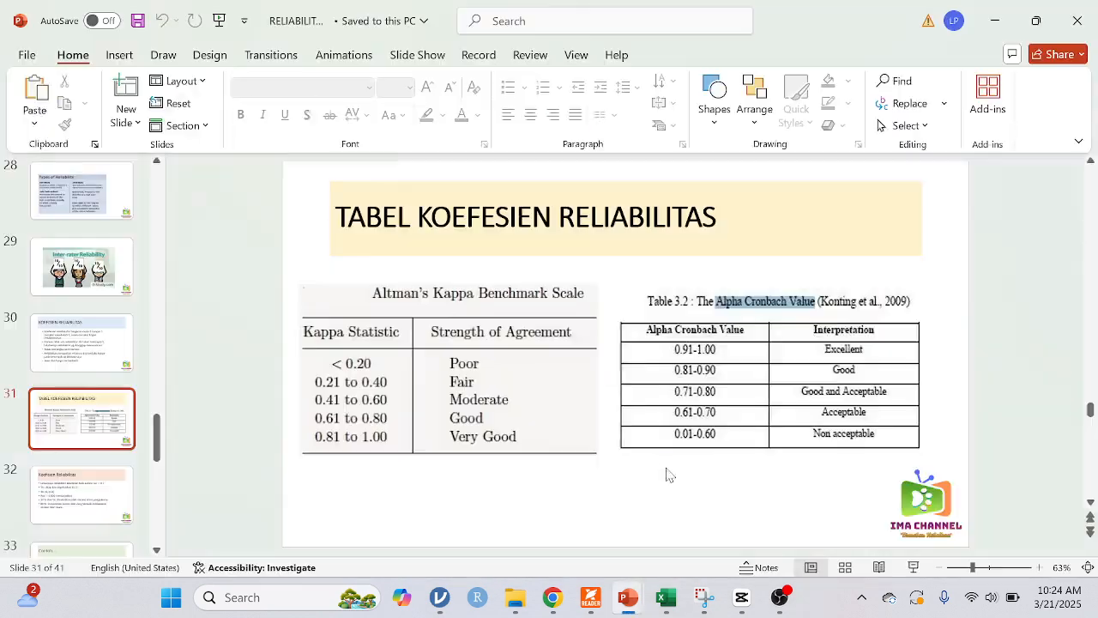
{"action": "scroll", "coordinate": [659, 455], "scroll_direction": "up", "scroll_amount": 1}
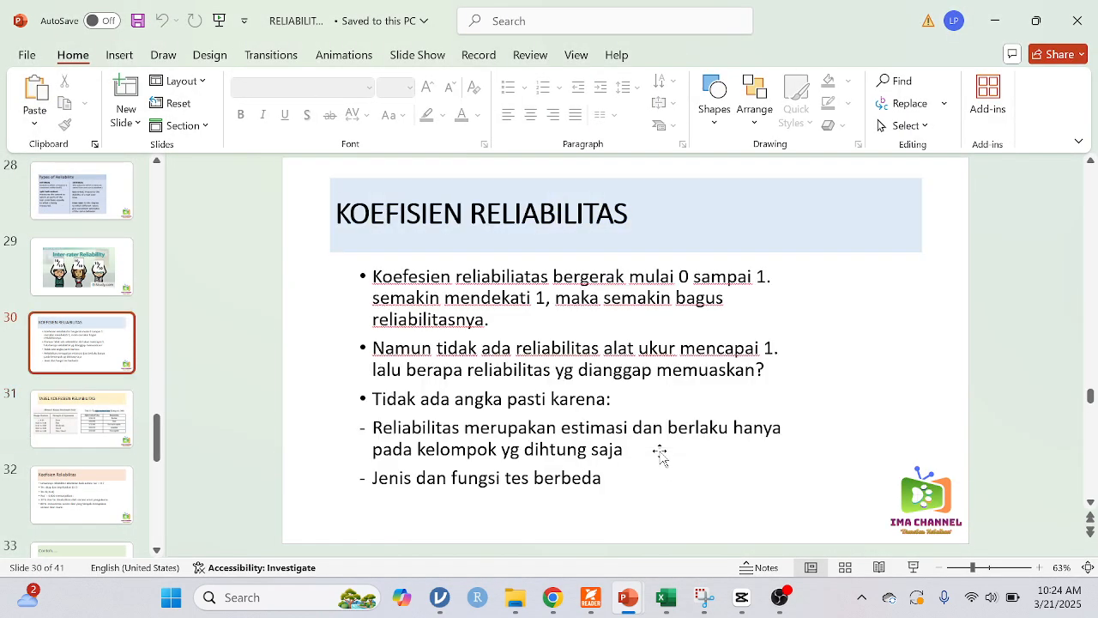
- Switch to the VALIDITAS PENGUKURAN presentation in PowerPoint and consult the "Kriteria model fit dalam CFA" slide with the cut-off values
{"action": "mouse_move", "coordinate": [625, 598]}
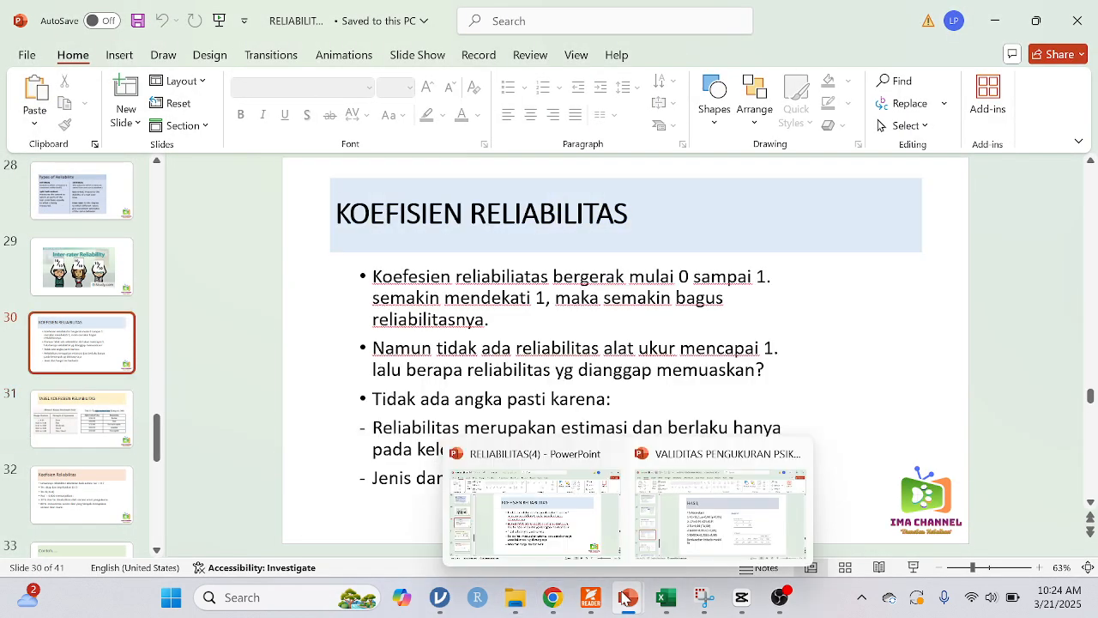
{"action": "left_click", "coordinate": [689, 532]}
{"action": "scroll", "coordinate": [620, 409], "scroll_direction": "up", "scroll_amount": 1}
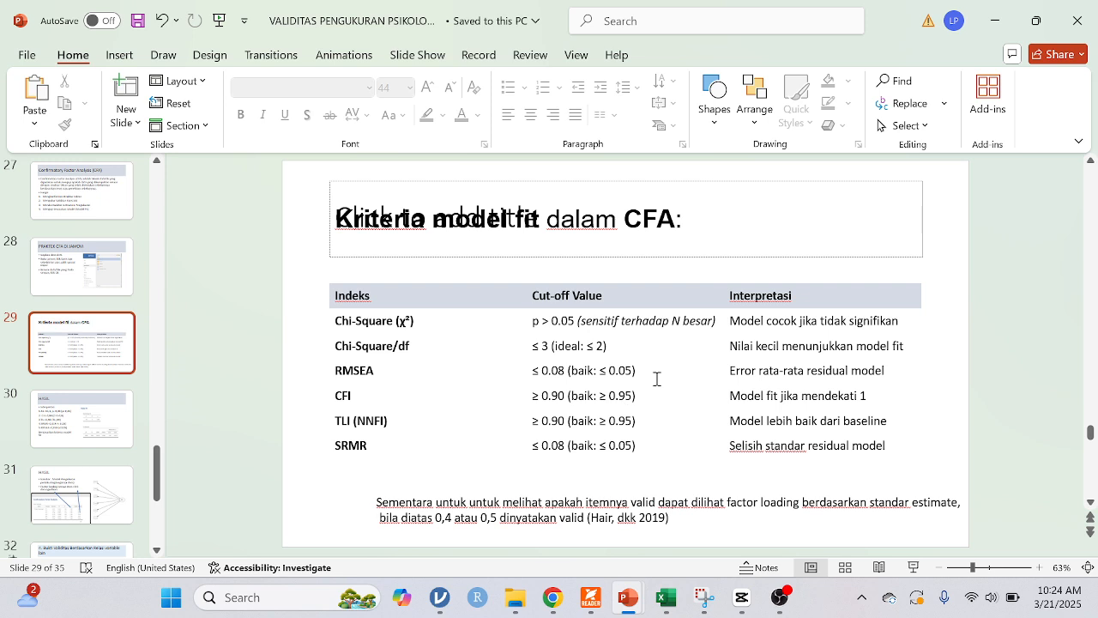
{"action": "left_click", "coordinate": [696, 241]}
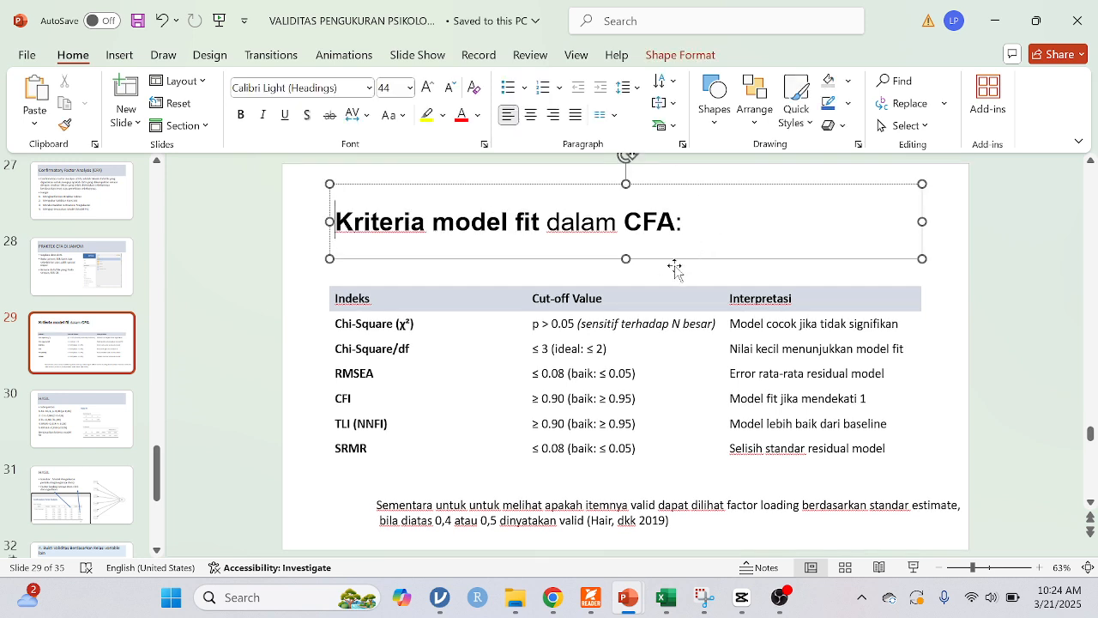